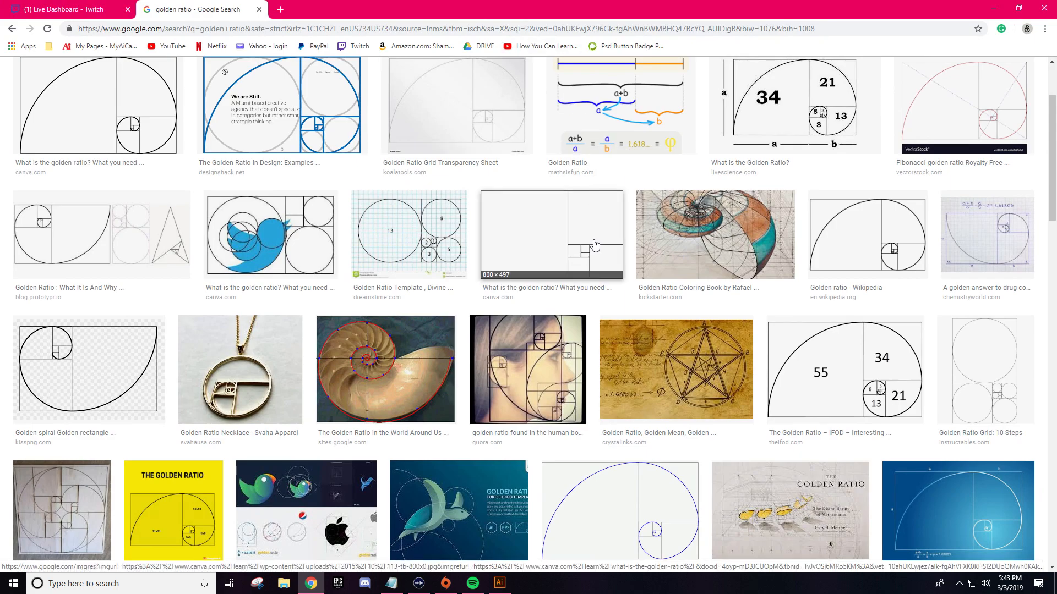
Examine the golden ratio image results, enlarging the numbered spiral diagram, face proportions, coloring book art, nautilus shell and painted portrait
scroll(593, 247, "up", 2)
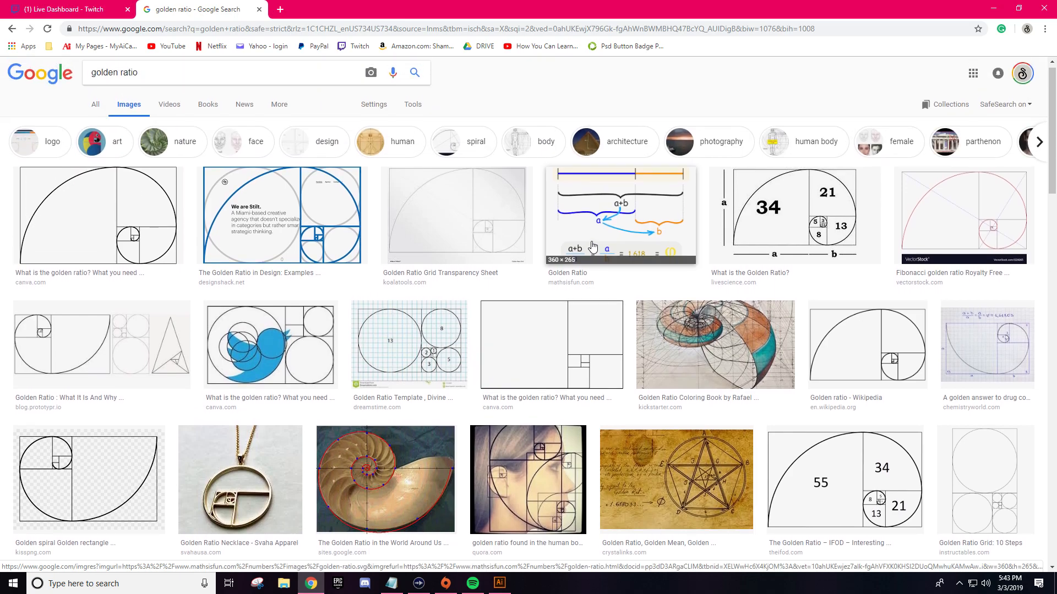
left_click(784, 236)
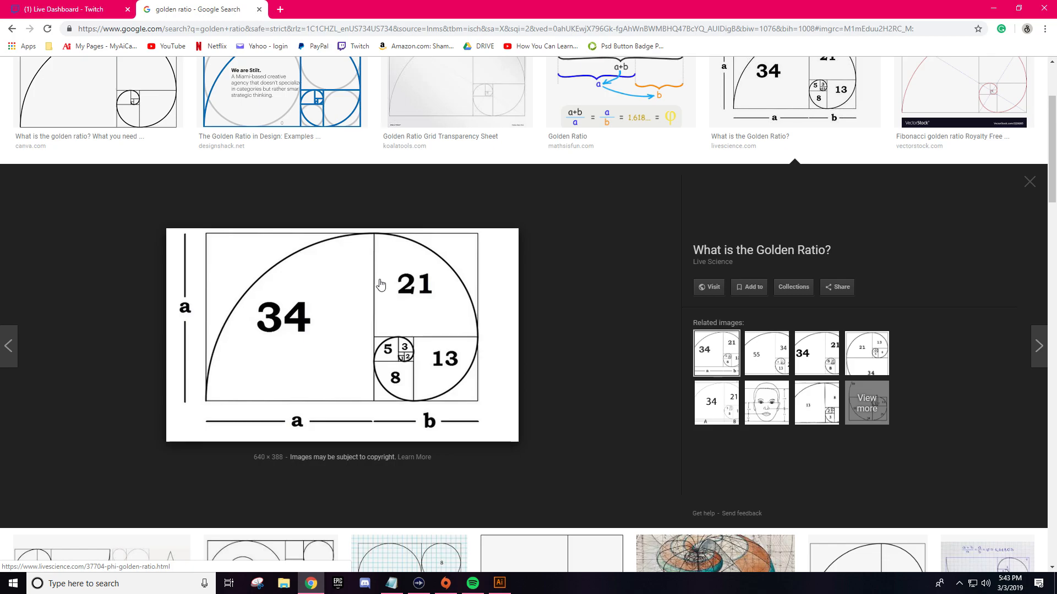
left_click(766, 410)
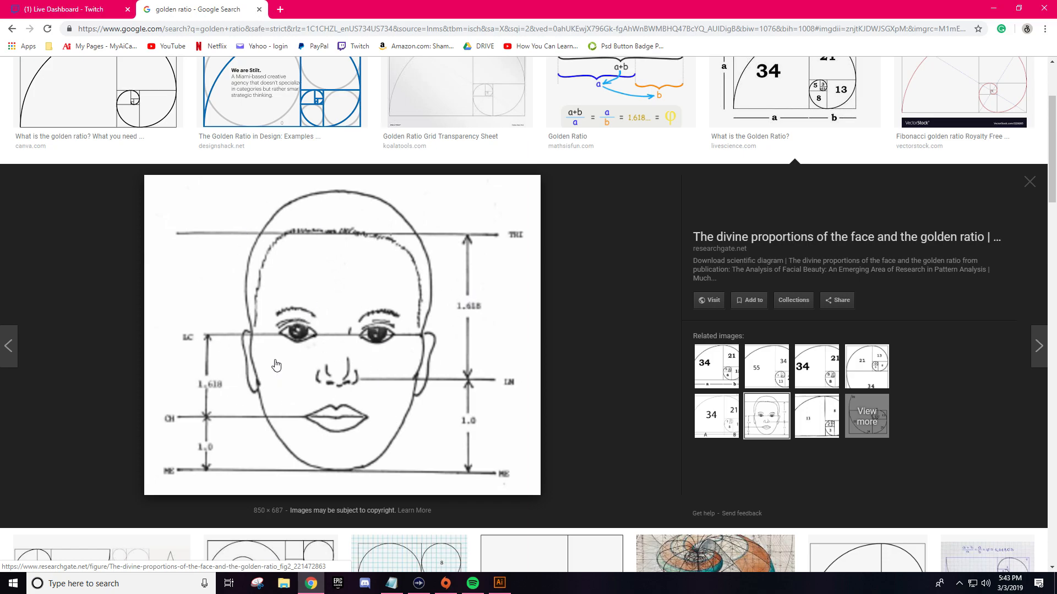
scroll(716, 364, "down", 4)
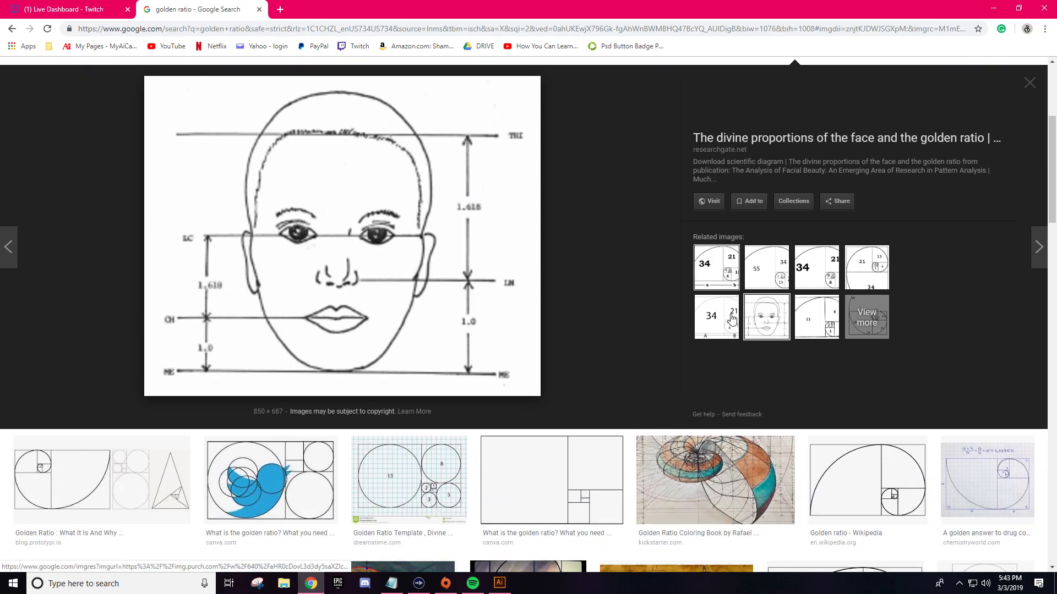
left_click(707, 369)
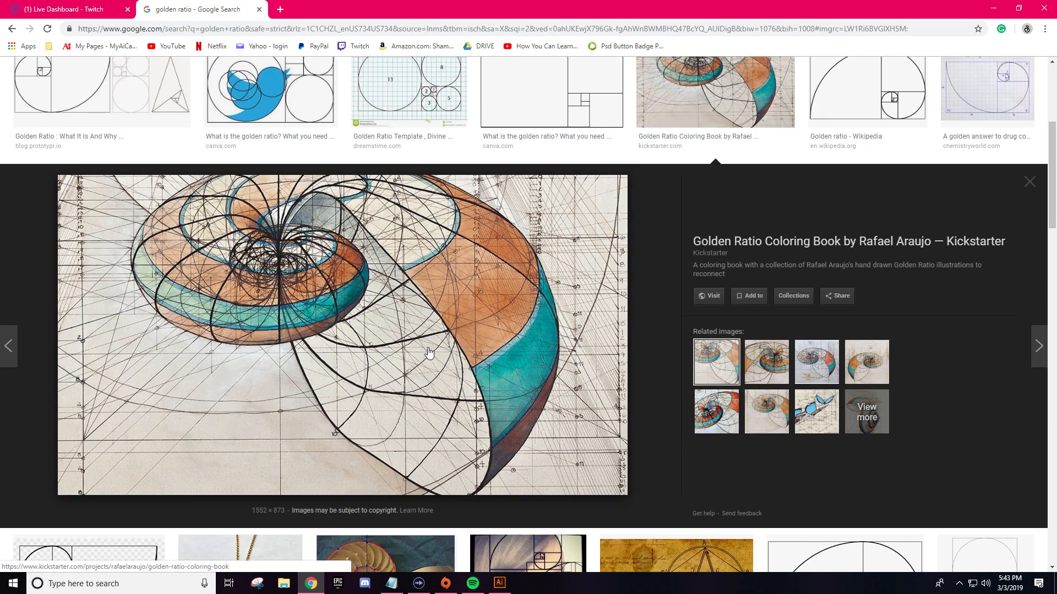
scroll(429, 352, "down", 2)
scroll(430, 352, "down", 3)
left_click(342, 331)
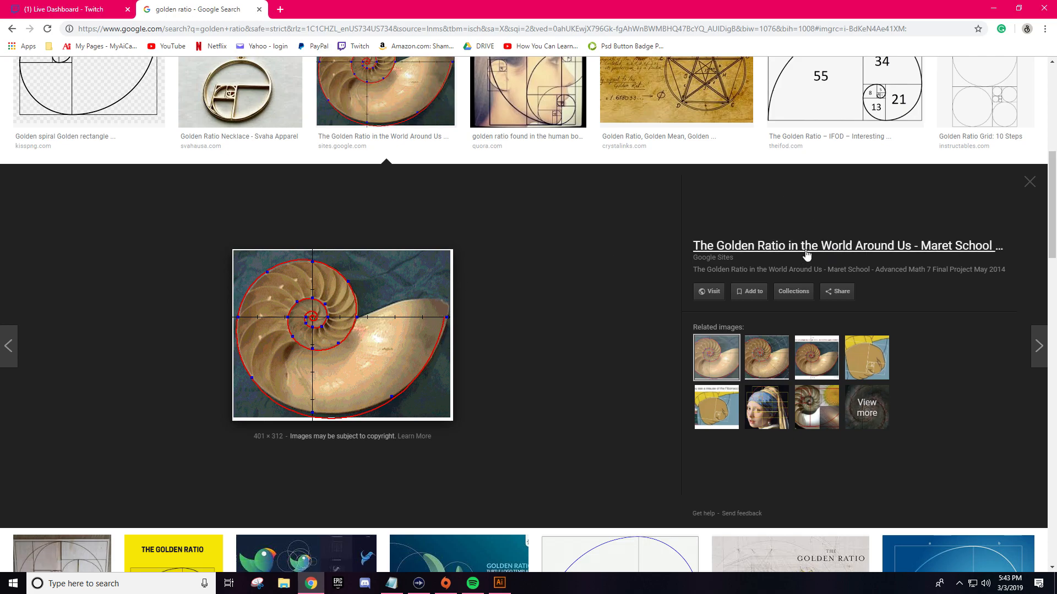
scroll(801, 263, "down", 2)
scroll(801, 262, "down", 2)
left_click(766, 187)
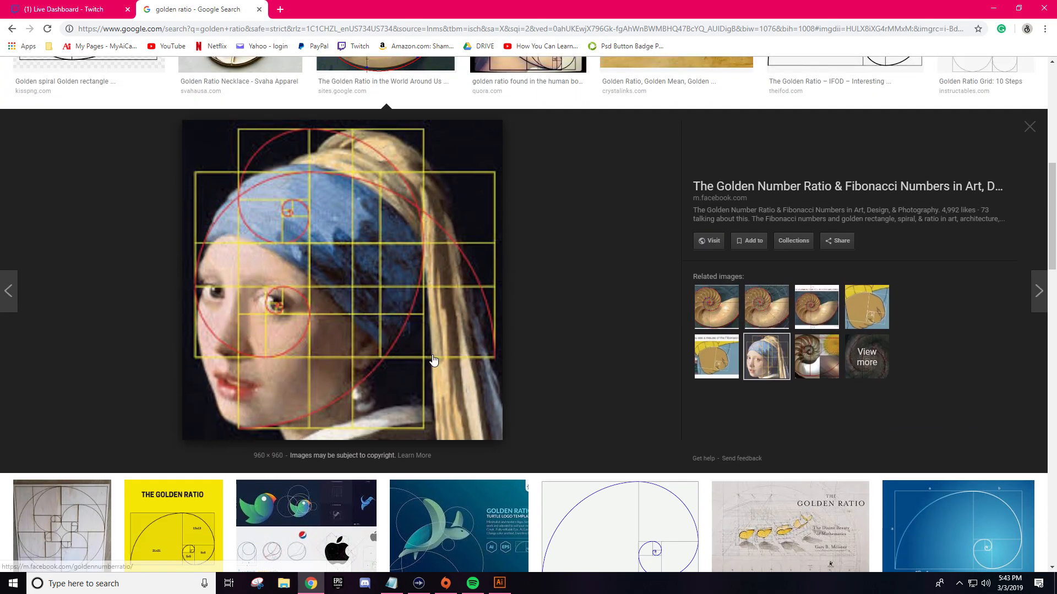
Browse more golden ratio examples further down the image results, enlarging the side-profile faces overlaid with spirals
scroll(506, 377, "down", 3)
scroll(506, 378, "down", 1)
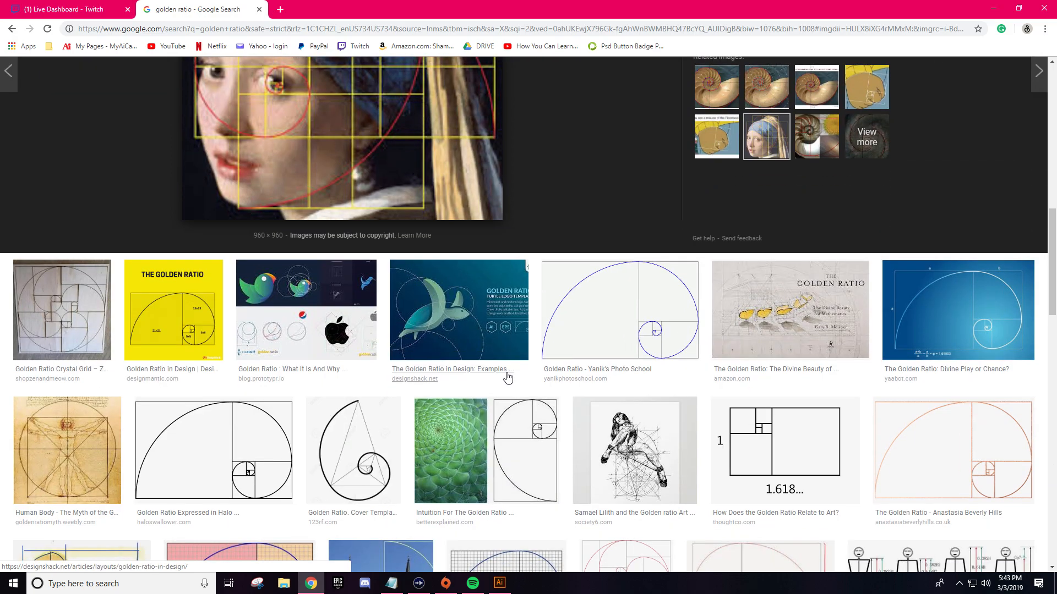
scroll(563, 394, "down", 3)
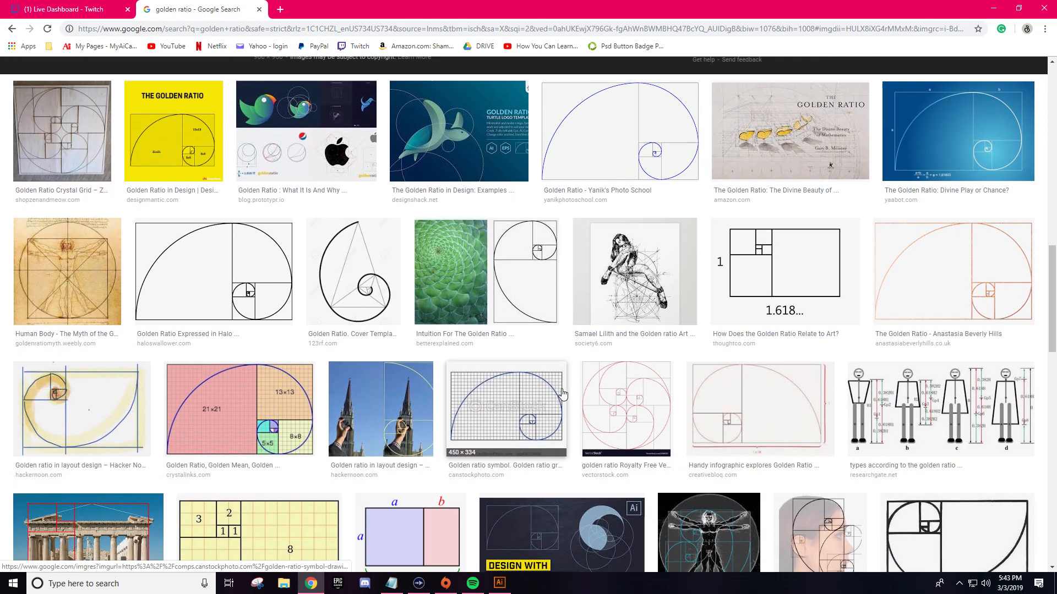
scroll(562, 394, "down", 2)
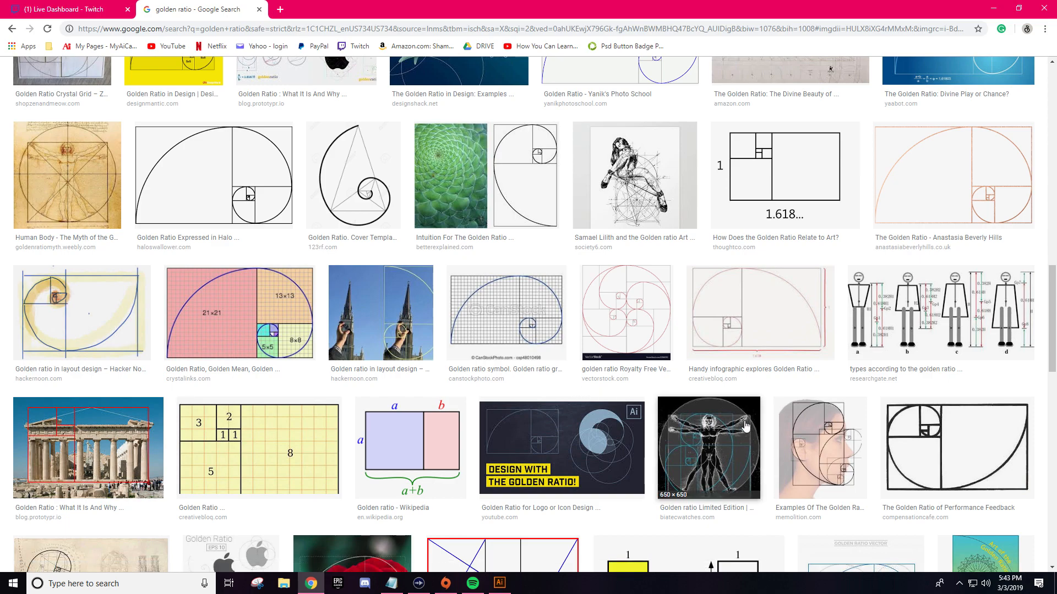
left_click(817, 443)
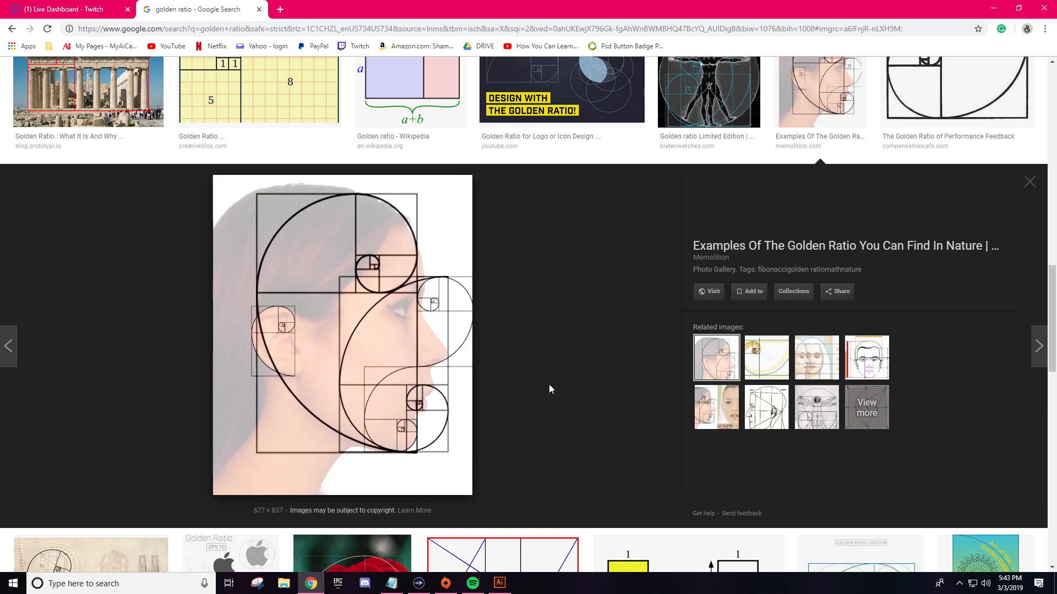
scroll(550, 384, "down", 4)
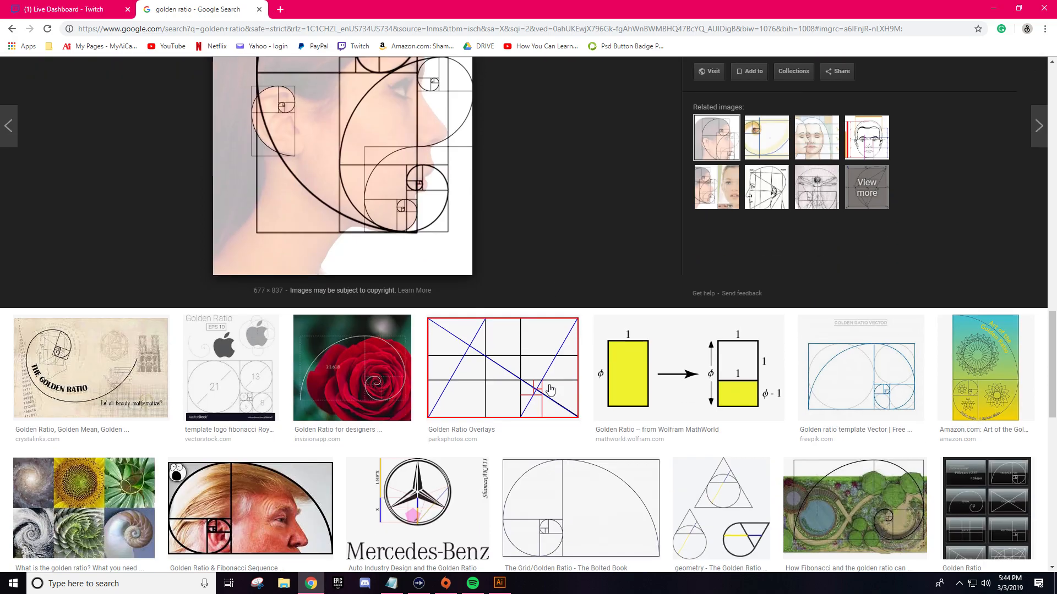
scroll(549, 389, "down", 3)
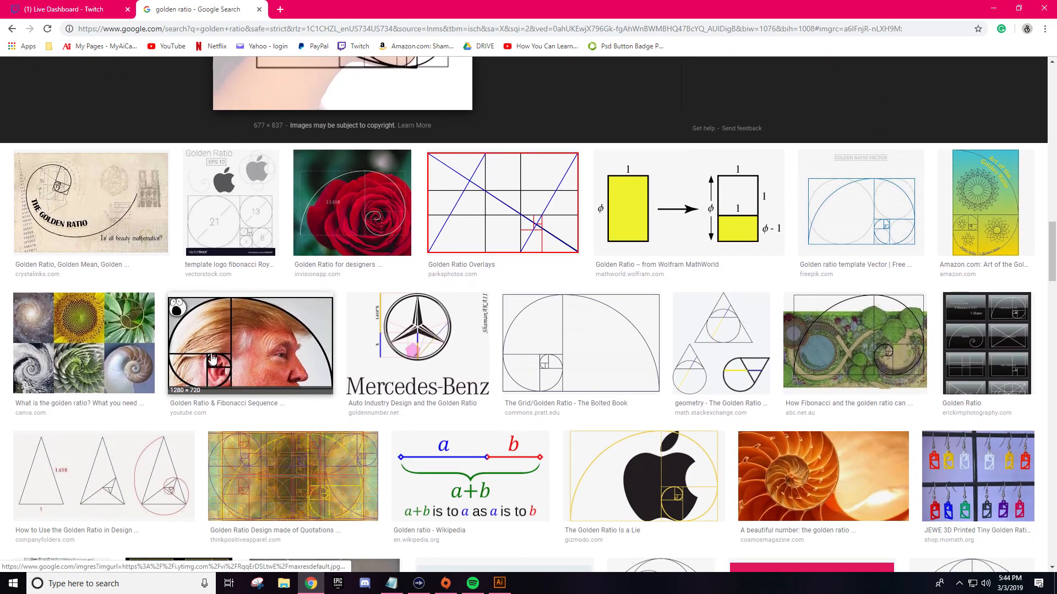
left_click(253, 352)
scroll(482, 390, "up", 5)
Switch to Illustrator, draw a square about 434 px wide and position it in the upper part of the artboard
left_click(506, 585)
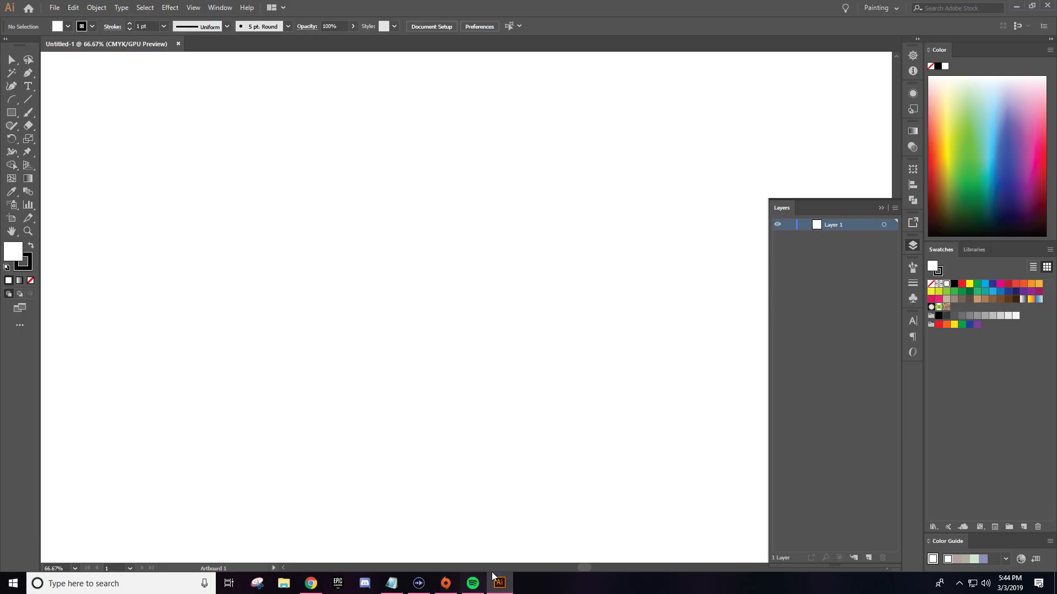
left_click(311, 583)
left_click_drag(373, 7, 0, 1)
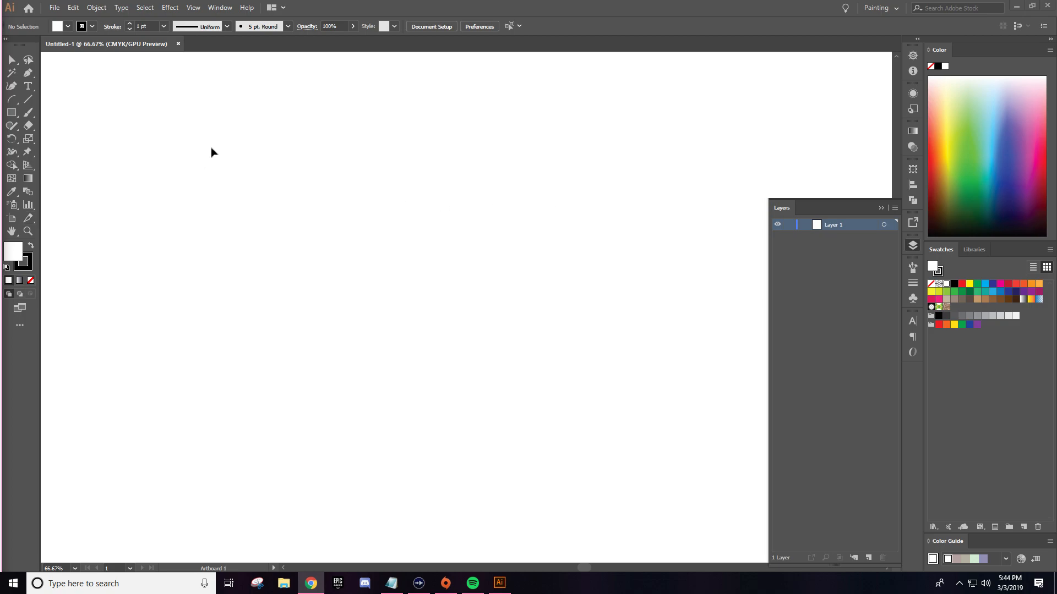
left_click(11, 112)
left_click_drag(237, 159, 437, 299)
key("v")
left_click_drag(333, 228, 257, 212)
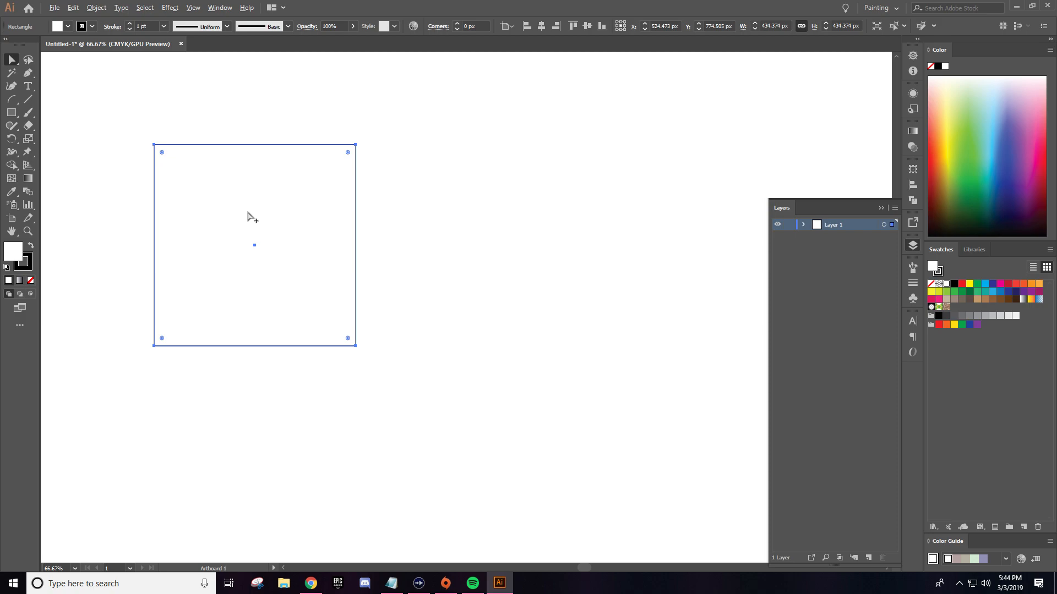
Duplicate the square, divide the copy's height by 1.618 with proportions linked, and snap it to the original's upper-right corner
left_click_drag(223, 201, 400, 189)
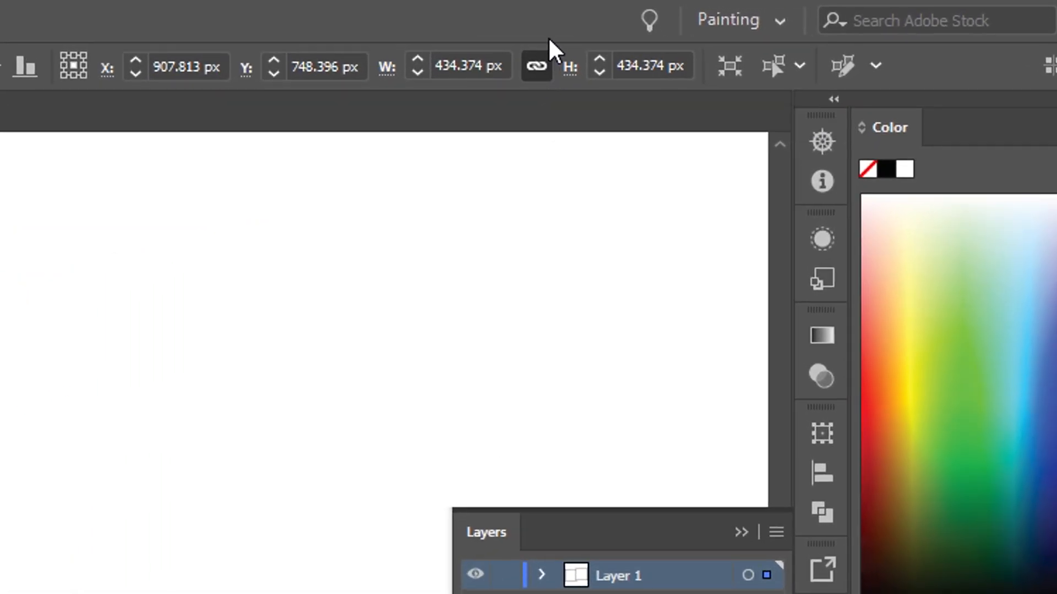
left_click(575, 59)
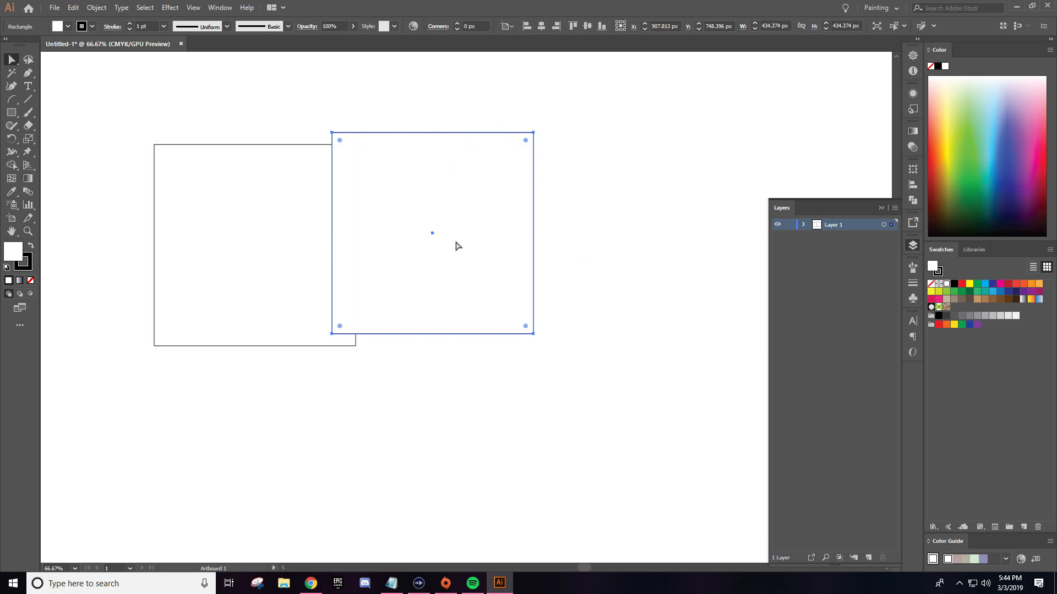
left_click(801, 26)
left_click(859, 25)
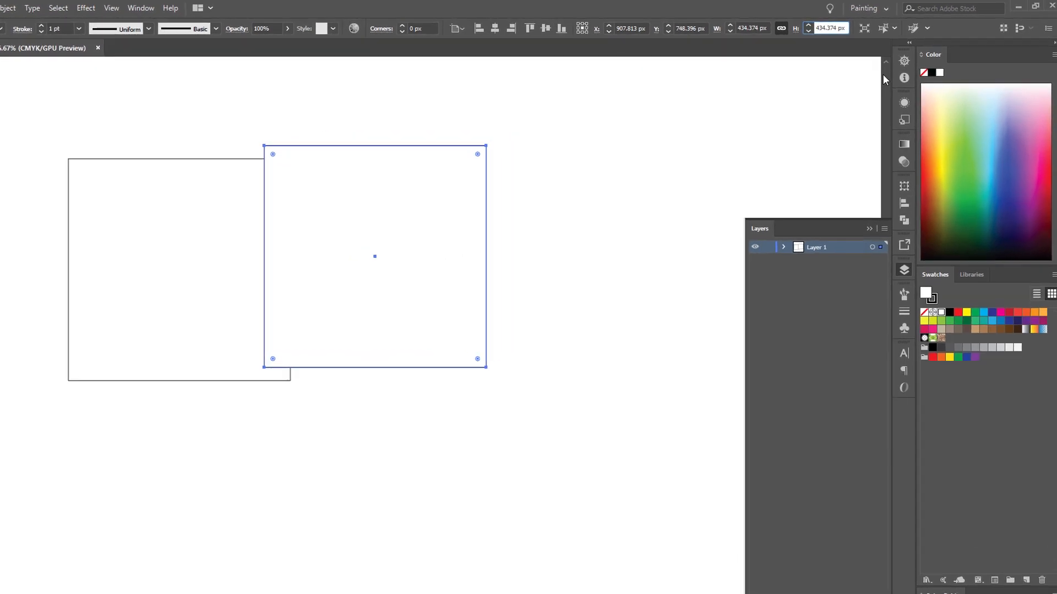
type("/")
type("1.")
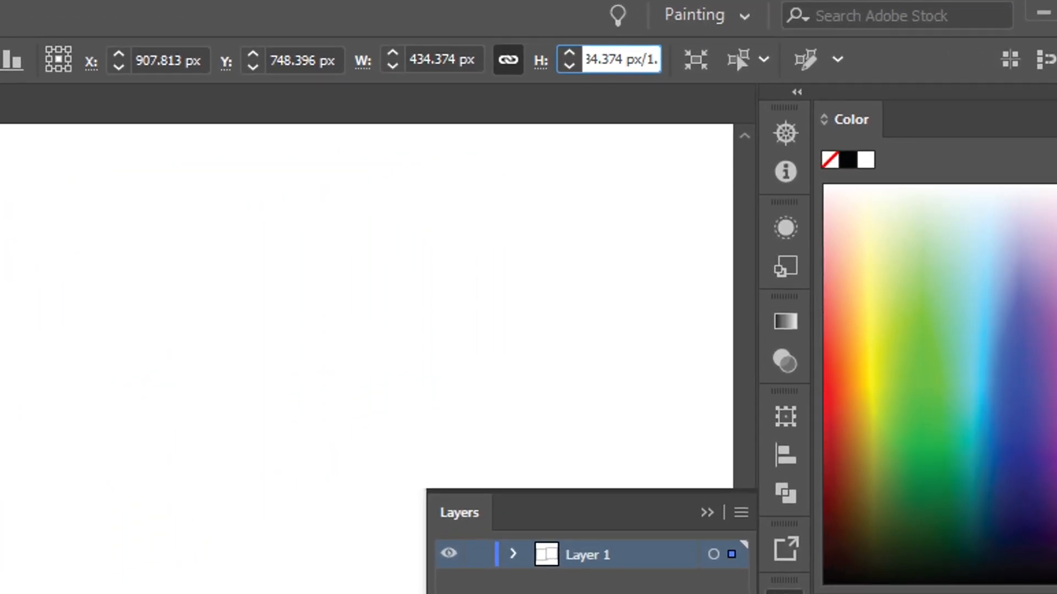
type("6")
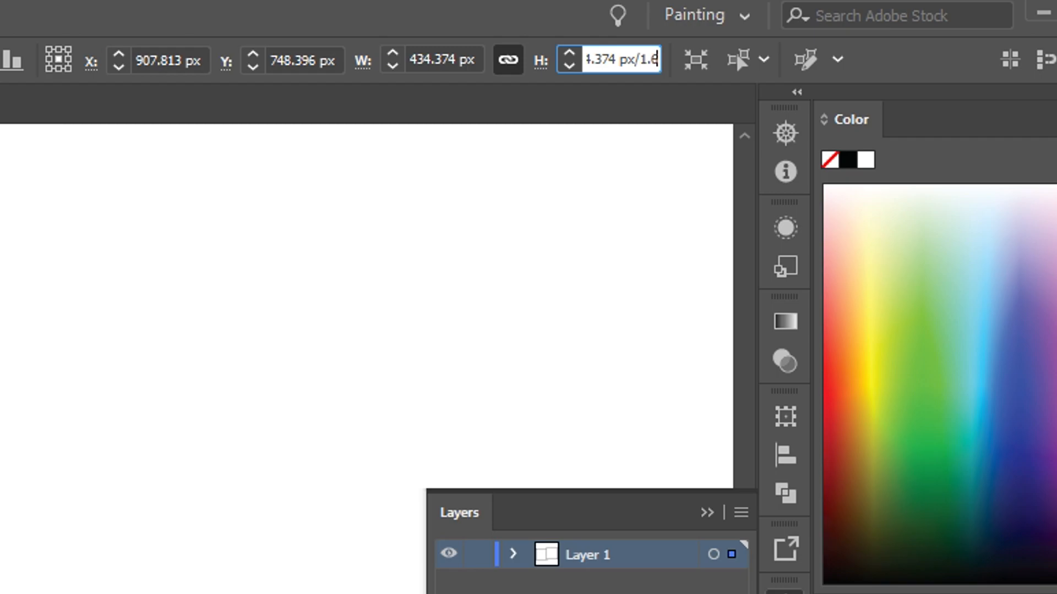
type("18")
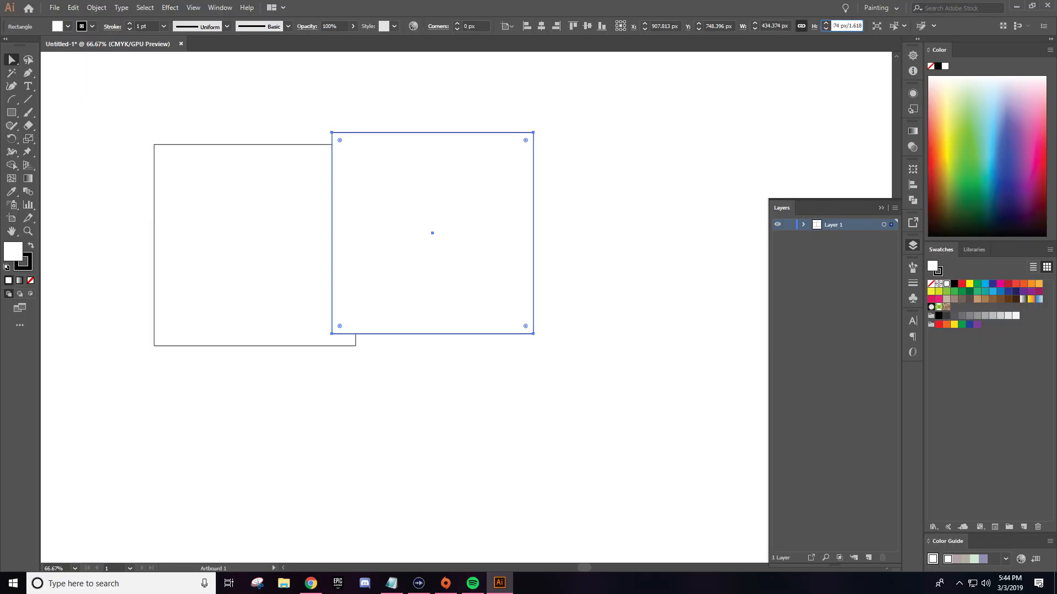
key("Return")
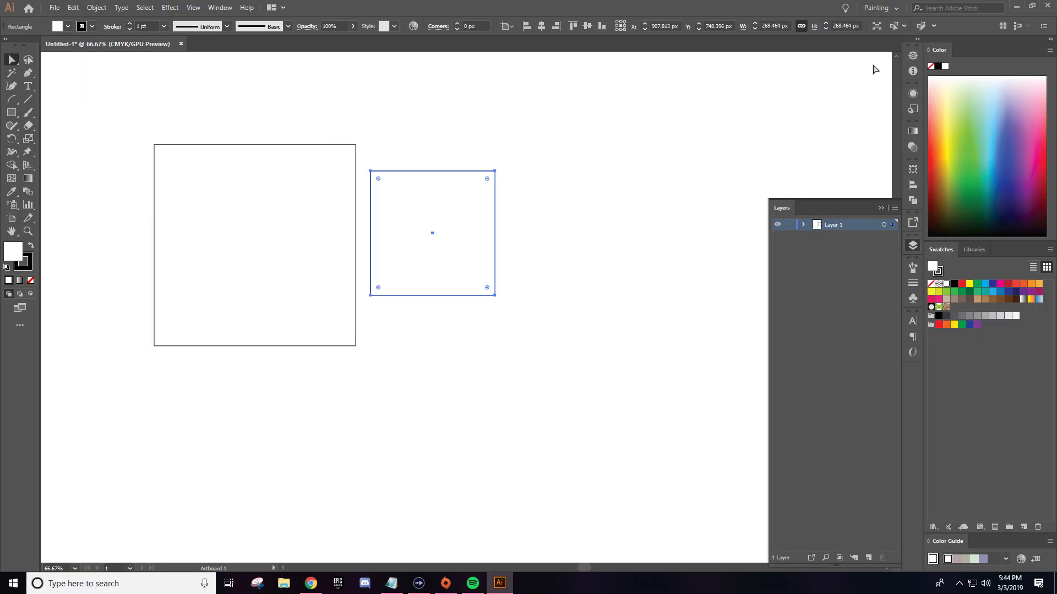
left_click_drag(407, 214, 393, 187)
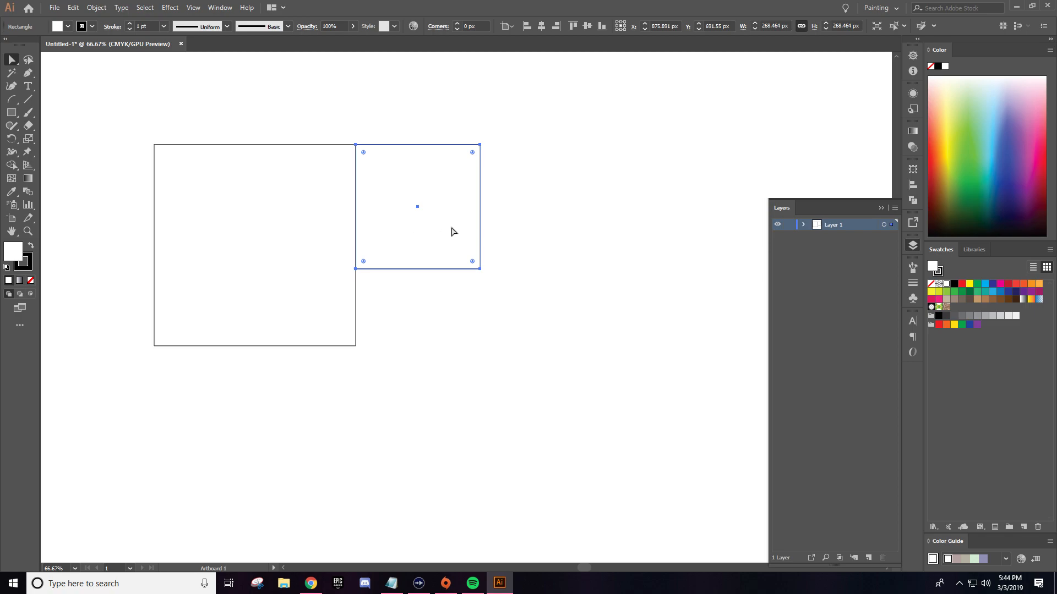
Add a 165.923 px third square flush beneath the second one's right side, and a fourth reduced by 1.618 in the gap beside it
left_click_drag(389, 170, 526, 282)
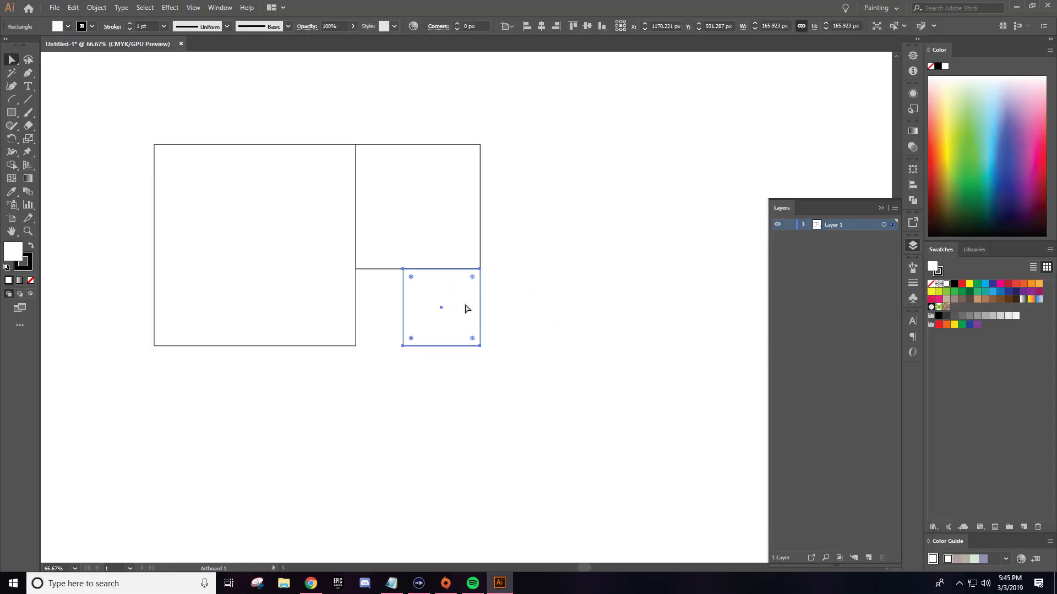
left_click_drag(467, 306, 390, 330)
left_click(859, 26)
type("/1.618")
key("Return")
left_click(373, 355)
Duplicate the fourth square and divide the copy's height by 1.618 to make the fifth square above it
left_click_drag(0, 121, 538, 78)
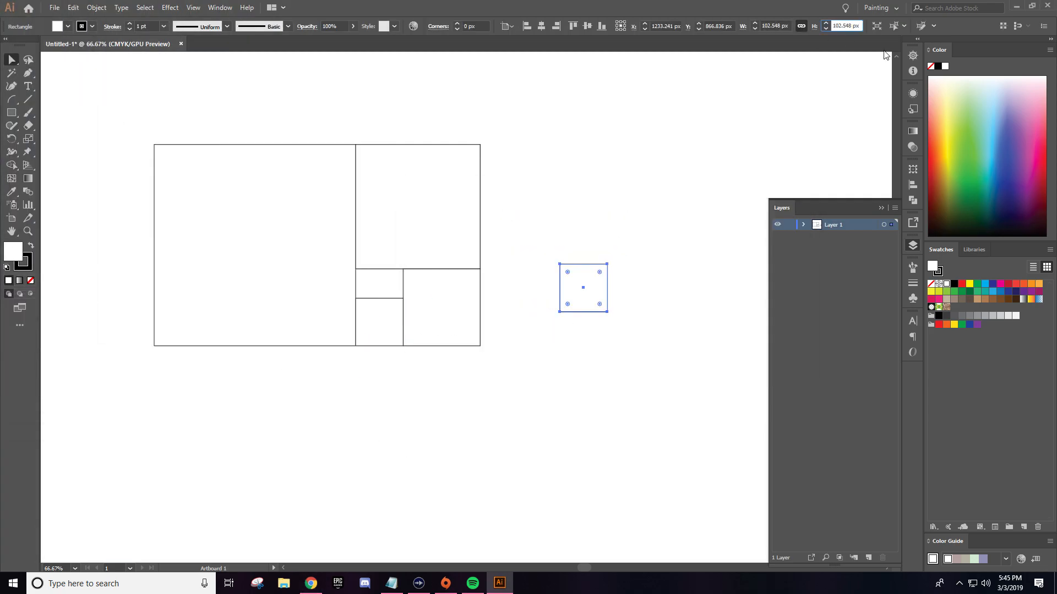
type("18")
key("Return")
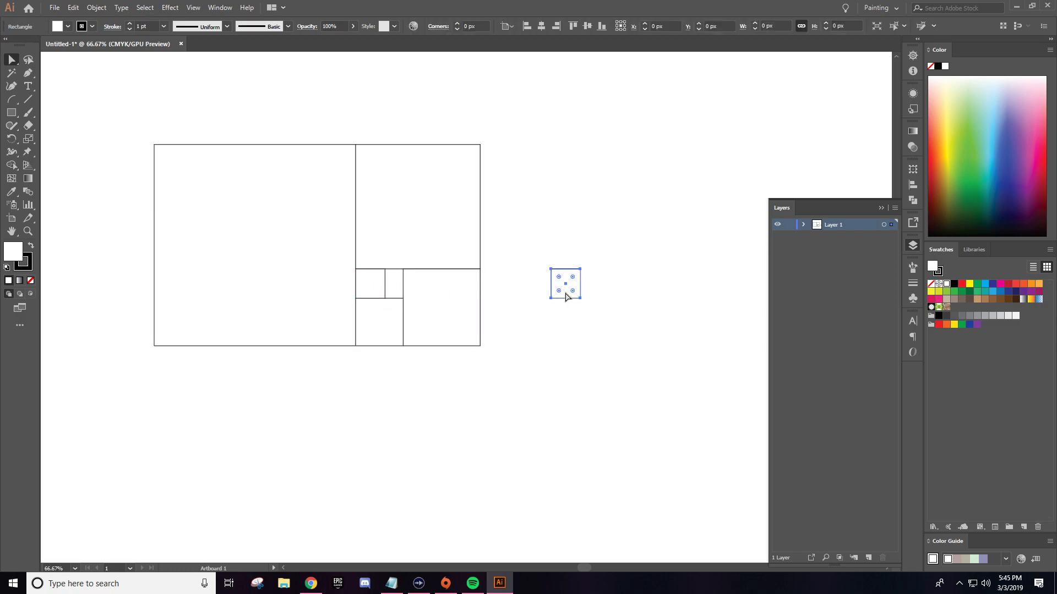
Duplicate the fifth square, divide the copy's height by 1.618 and fit it into the remaining gap as the sixth square
left_click(861, 26)
type("/1")
key("Return")
left_click(595, 251)
left_click_drag(557, 292, 389, 286)
key("ctrl+z")
left_click(516, 307)
key("v")
scroll(409, 292, "up", 4)
left_click_drag(366, 243, 373, 324)
Duplicate the sixth square and divide the copy's height by 1.618 to make the seventh square
left_click(729, 27)
left_click(542, 234)
left_click(505, 253)
left_click(666, 27)
type("/")
key("Return")
Place the smallest square flush beneath the sixth one, checking the alignment of the edges in outline view
scroll(457, 323, "down", 2)
left_click(675, 290)
scroll(425, 301, "up", 4)
scroll(415, 303, "down", 6)
key("ctrl+y")
left_click_drag(331, 306, 385, 310)
key("ctrl+y")
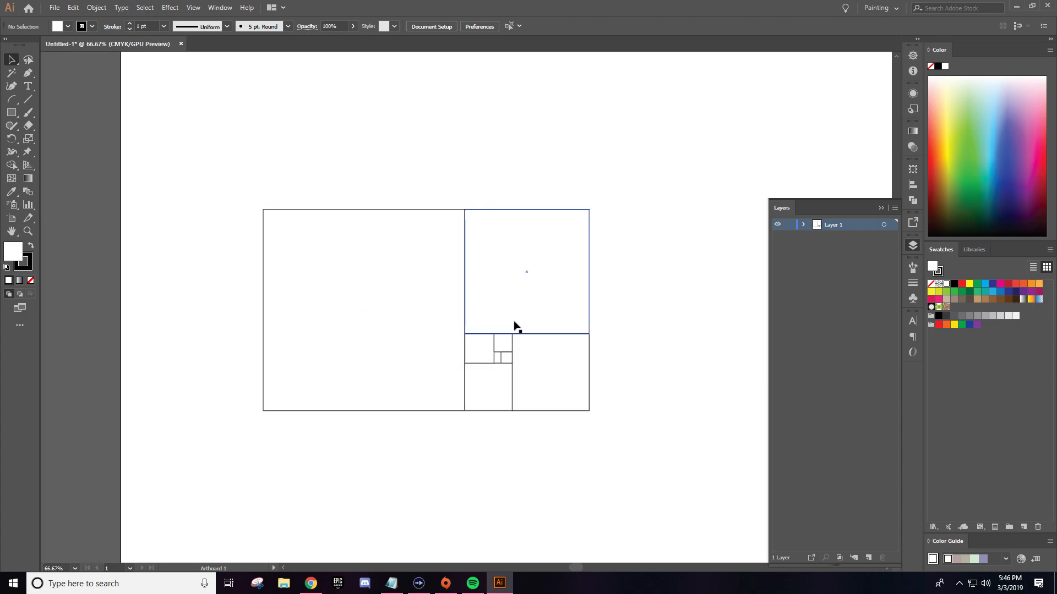
Select all seven squares and shift them together horizontally toward the middle of the artboard
left_click_drag(500, 314, 305, 300)
left_click_drag(57, 180, 460, 427)
left_click_drag(286, 258, 461, 261)
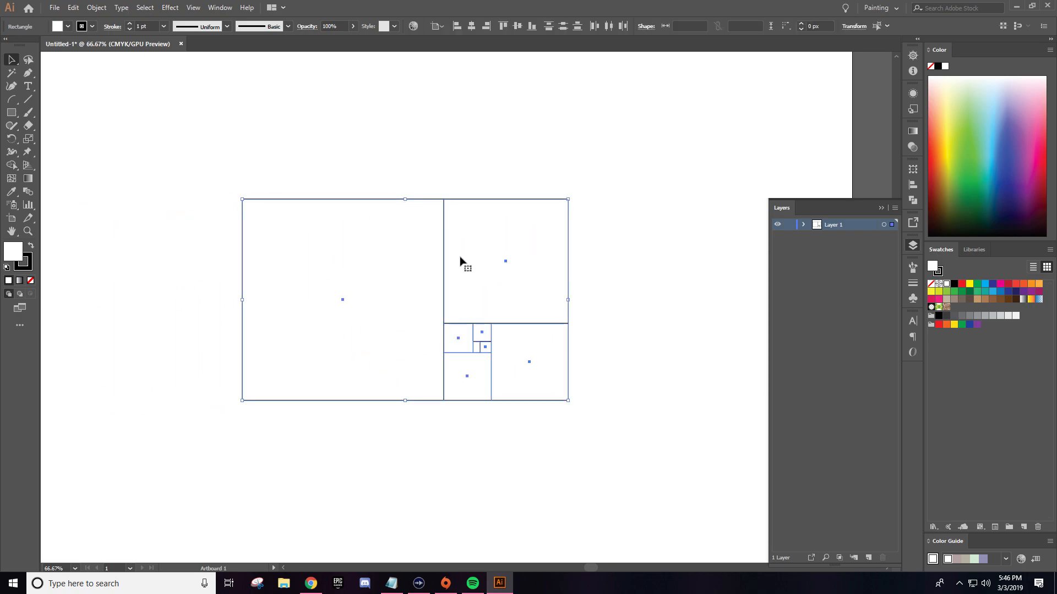
key("ctrl+shift+a")
Examine the nested squares up close around the smallest ones, and then the golden rectangle as a whole
scroll(517, 357, "up", 9)
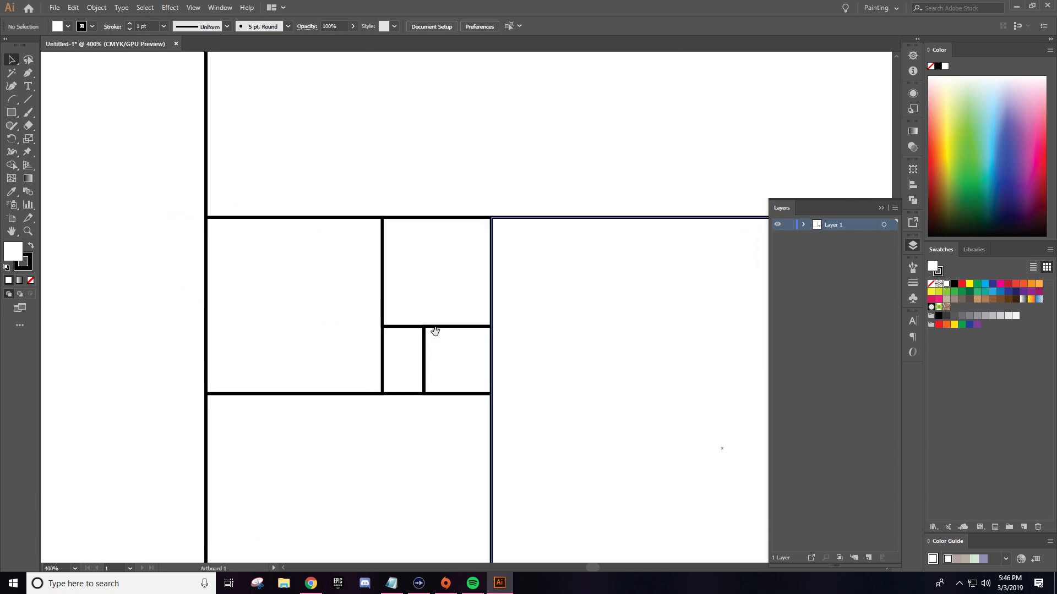
scroll(399, 360, "down", 10)
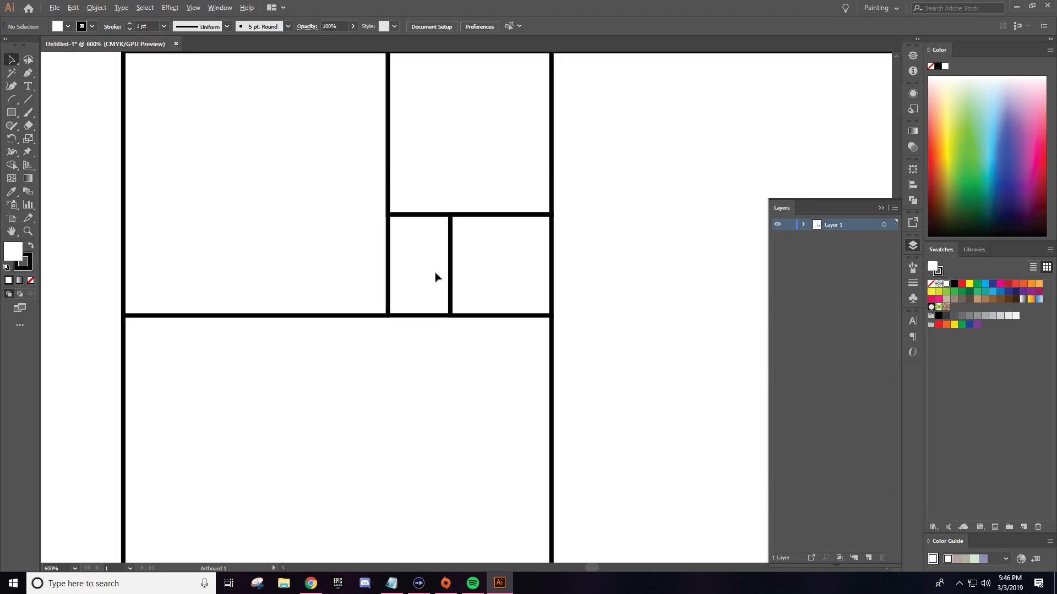
scroll(442, 282, "up", 4)
scroll(396, 278, "down", 2)
left_click_drag(245, 177, 296, 268)
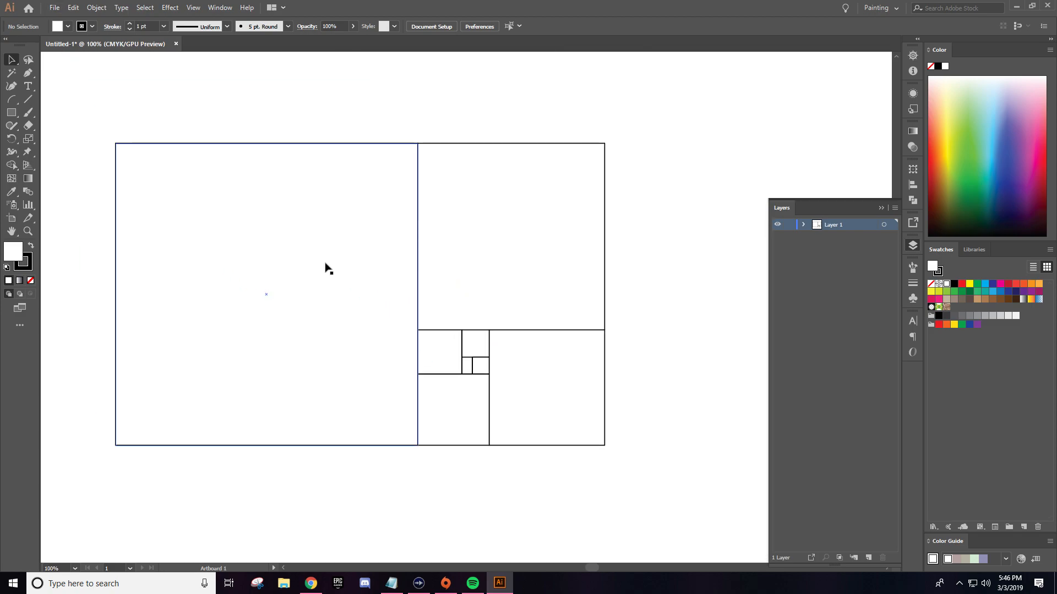
left_click_drag(259, 229, 347, 238)
scroll(355, 249, "down", 1)
scroll(354, 248, "down", 1)
scroll(354, 253, "up", 2)
scroll(357, 264, "down", 2)
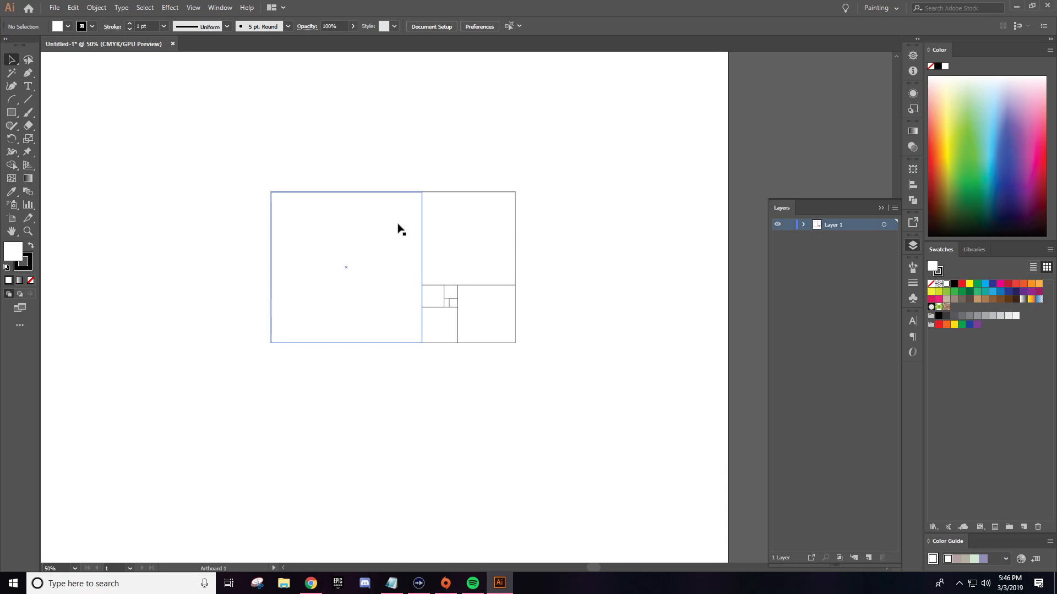
Draw a circle about 867 px wide from the largest square's upper-left corner and remove its fill
left_click_drag(256, 241, 286, 257)
left_click(12, 113)
left_click_drag(11, 114, 50, 137)
left_click_drag(301, 208, 603, 402)
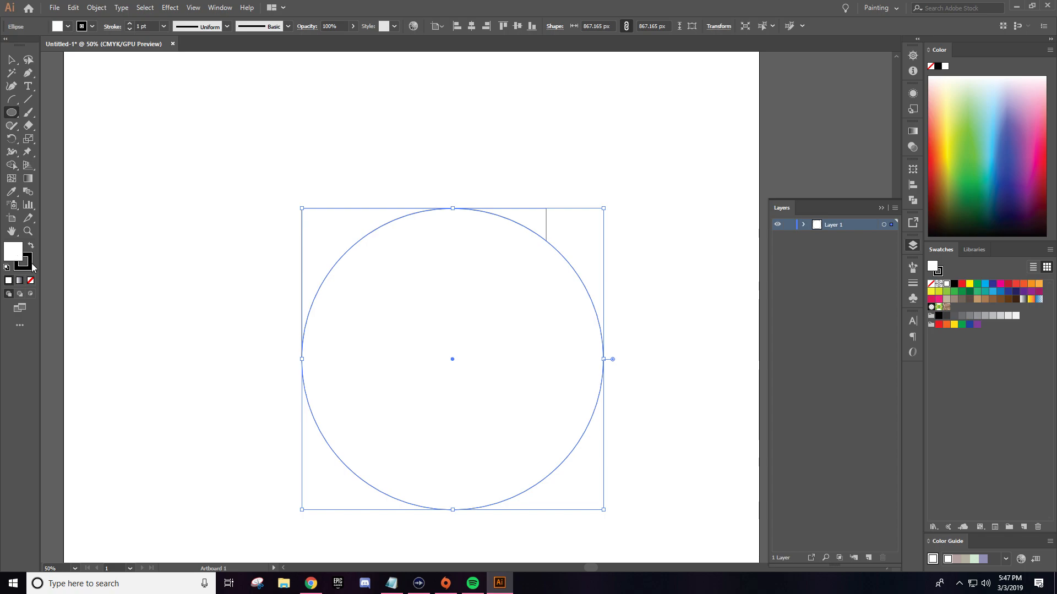
left_click(31, 281)
left_click(16, 57)
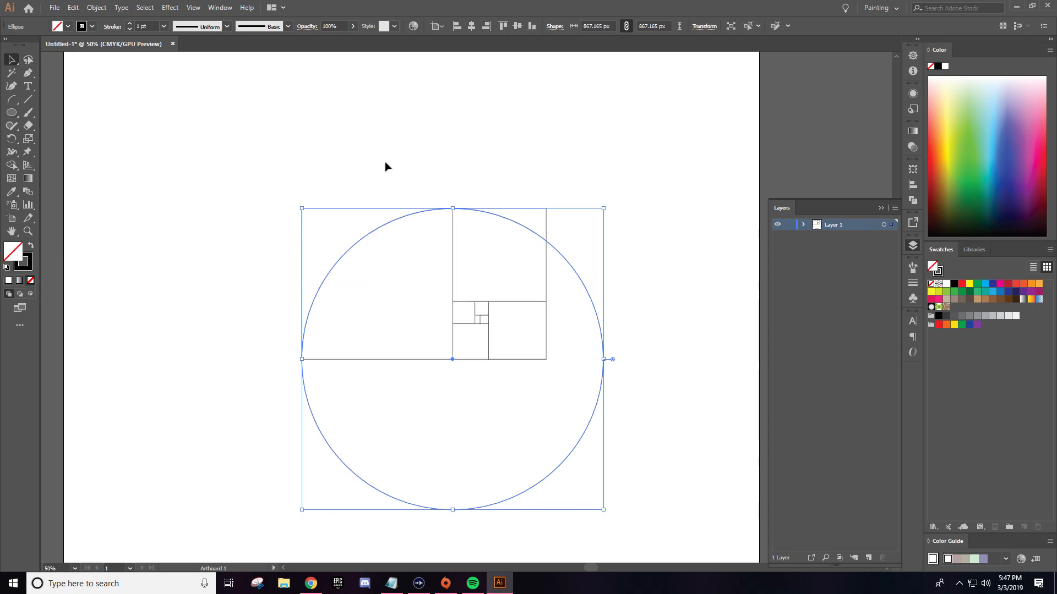
Delete the circle's upper-right segment using the Direct Selection tool
scroll(482, 217, "up", 2)
scroll(483, 230, "down", 1)
scroll(403, 229, "up", 2)
scroll(385, 231, "down", 2)
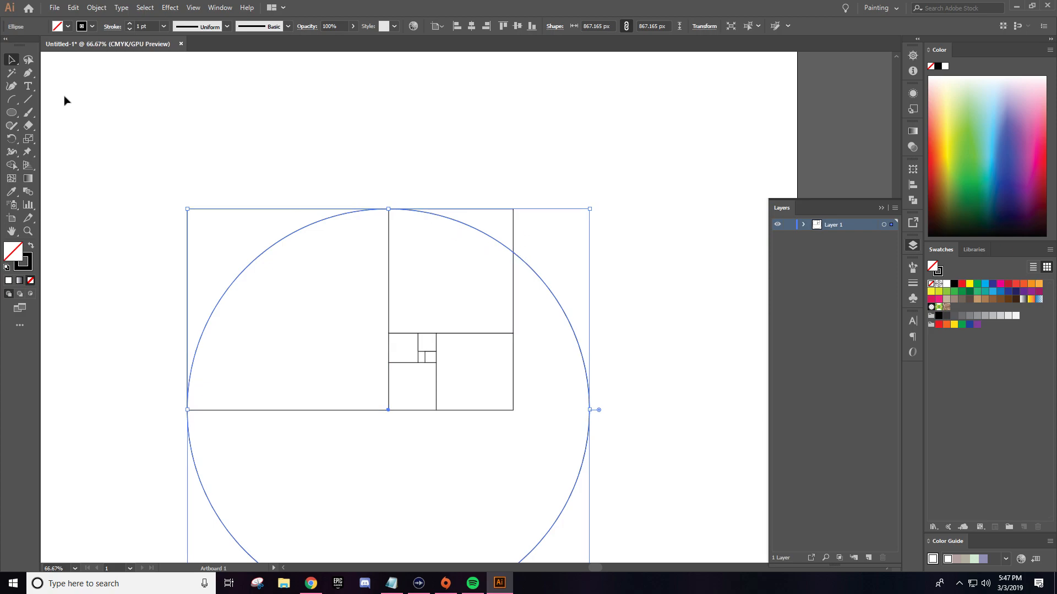
left_click(6, 64)
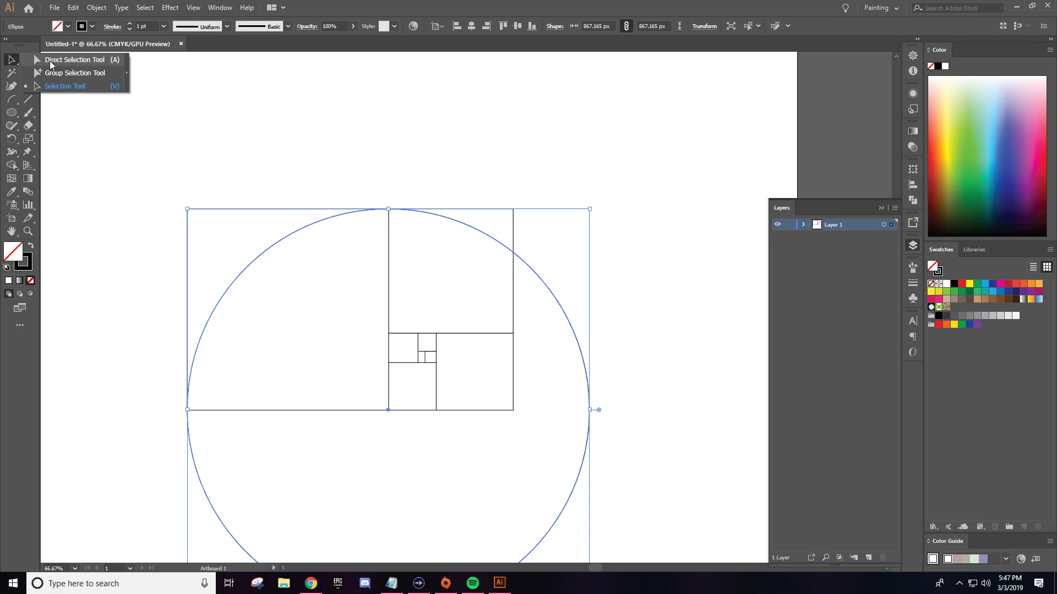
left_click(51, 60)
left_click(604, 198)
left_click(553, 292)
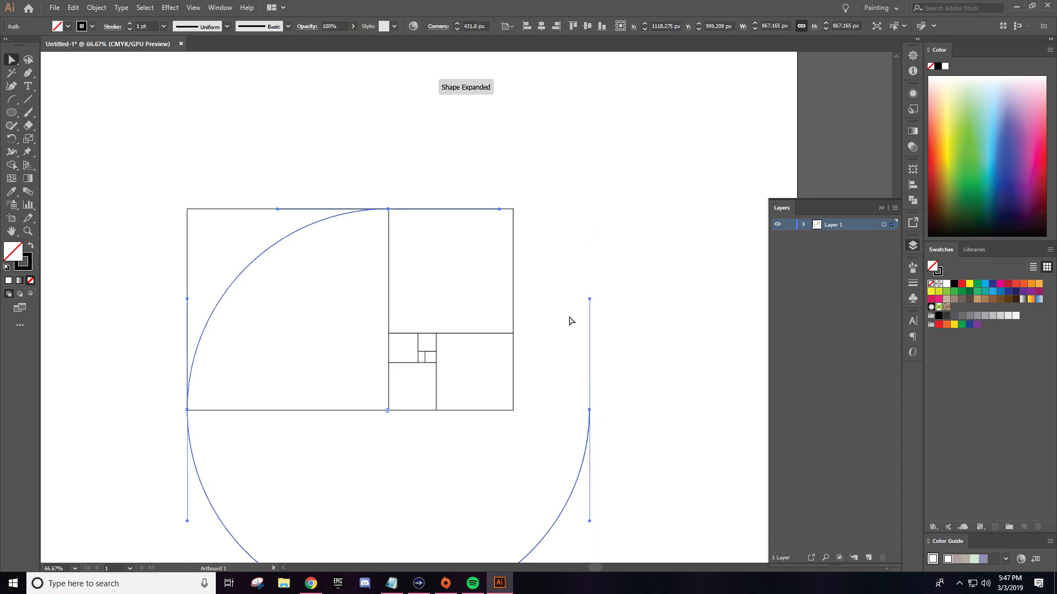
Delete the circle's two lower segments, keeping only the quarter arc inside the largest square
scroll(570, 321, "down", 2)
left_click(578, 459)
left_click(570, 443)
key("Delete")
left_click(346, 498)
left_click(280, 526)
key("Delete")
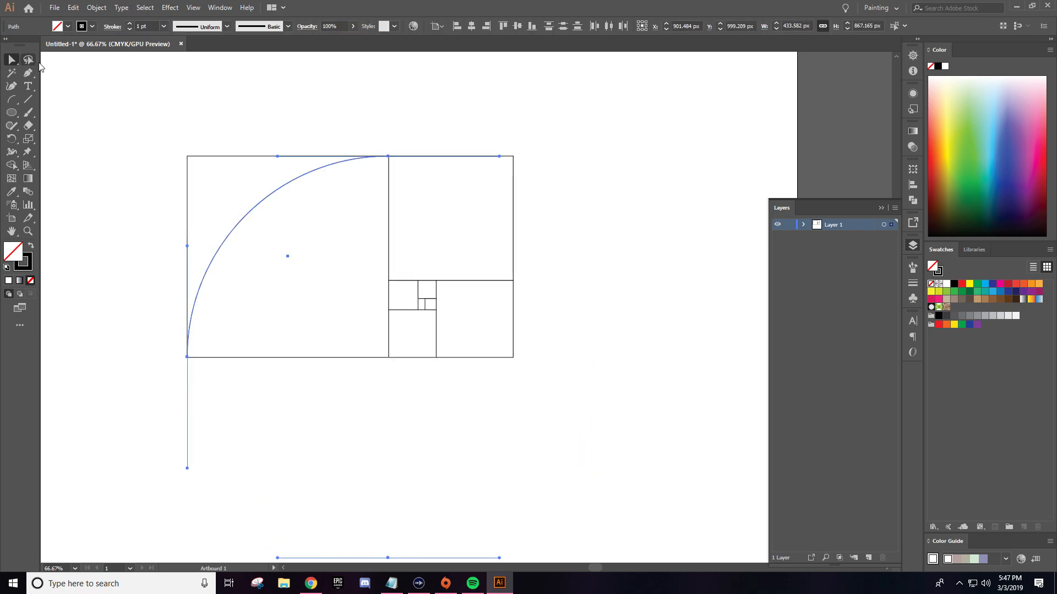
Duplicate the quarter arc and place the copy on the empty artboard area above the grid
left_click(227, 191)
left_click_drag(340, 137, 341, 204)
left_click_drag(288, 257, 358, 157)
key("ctrl+z")
left_click(248, 283)
left_click_drag(248, 283, 322, 147)
left_click_drag(607, 127, 502, 303)
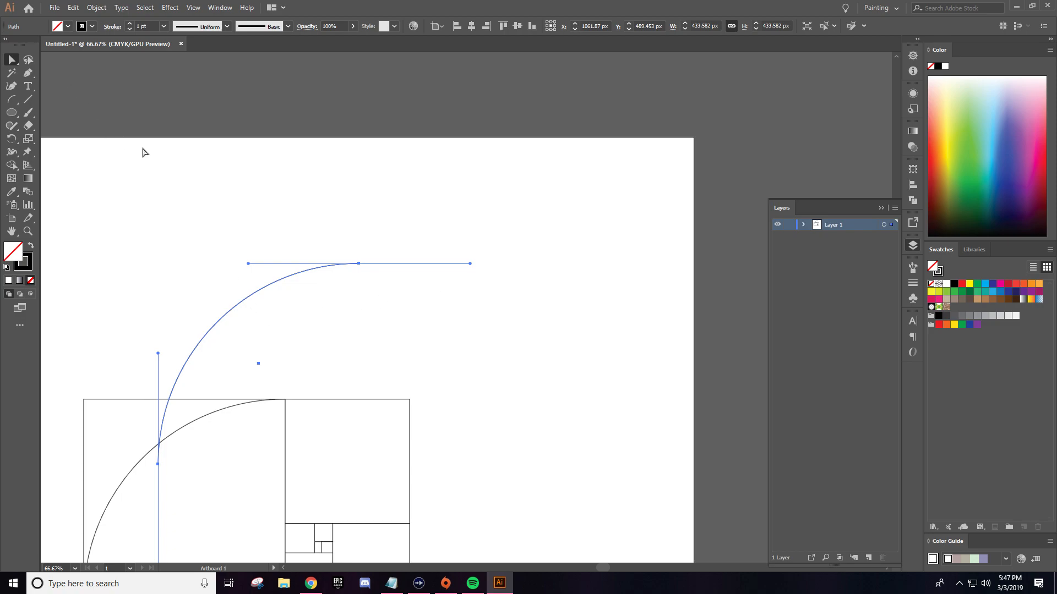
left_click_drag(243, 300, 349, 194)
left_click(491, 223)
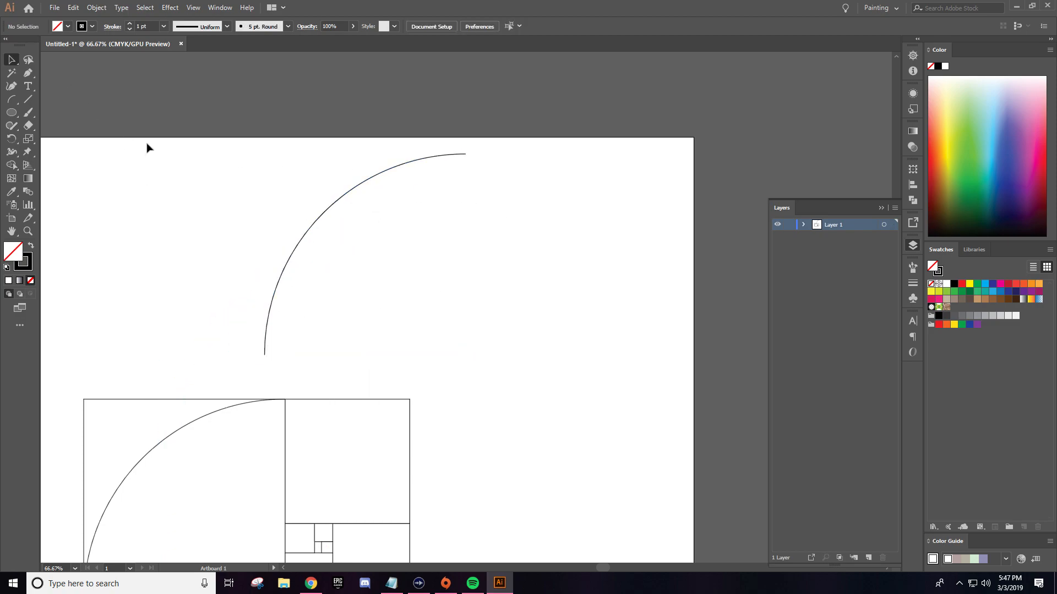
Rotate the copied arc 90° clockwise
left_click(16, 64)
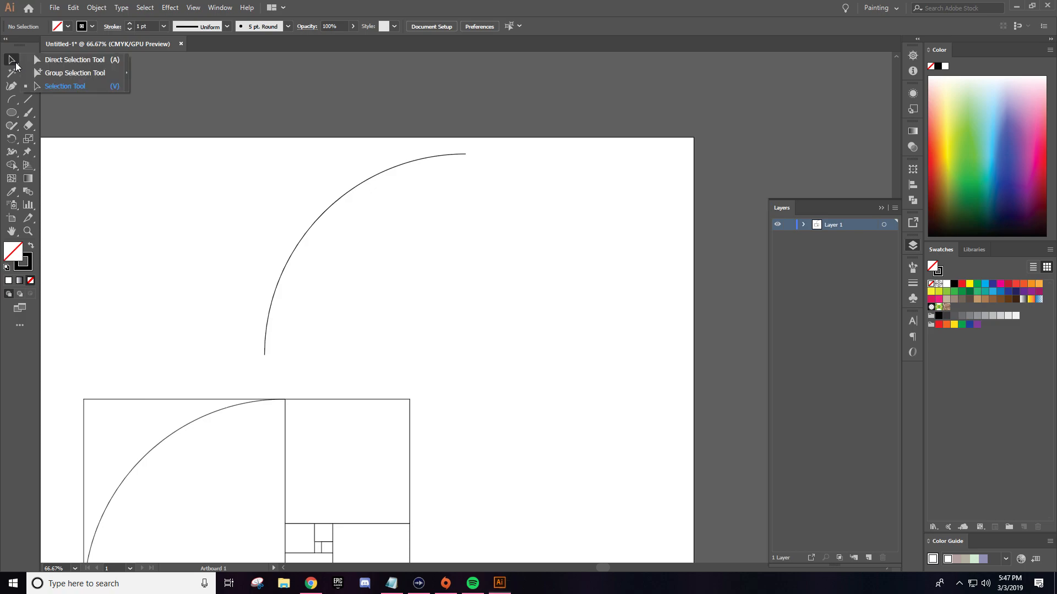
left_click(237, 181)
left_click(342, 203)
left_click(480, 219)
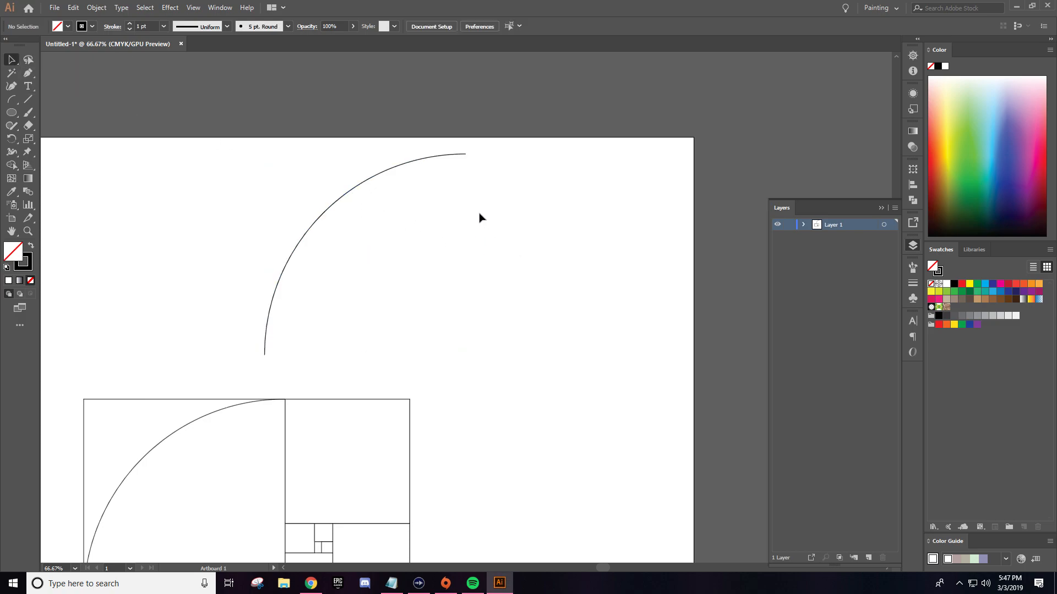
left_click_drag(351, 261, 388, 216)
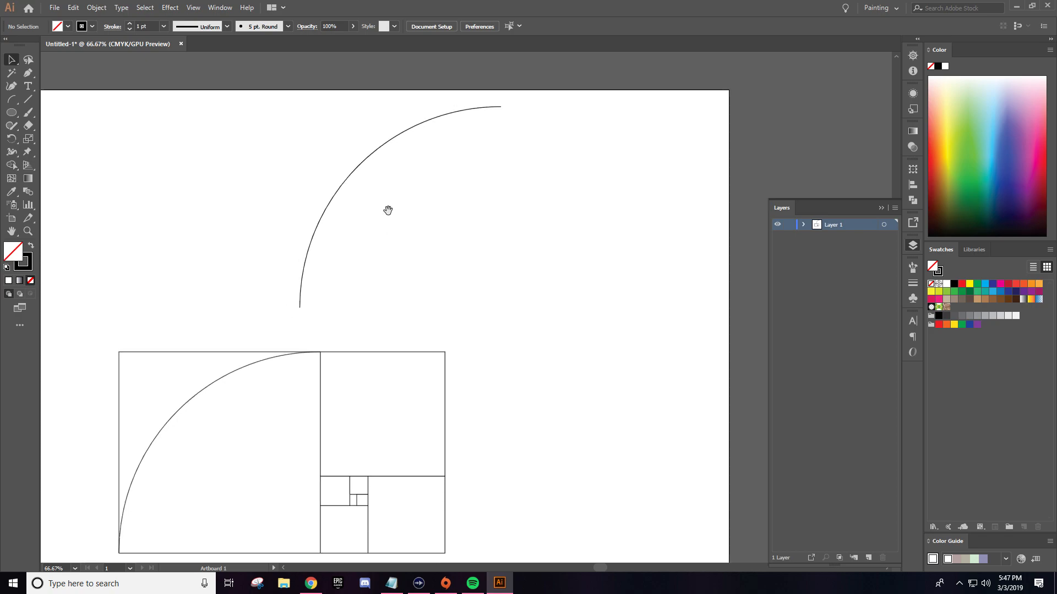
left_click(353, 172)
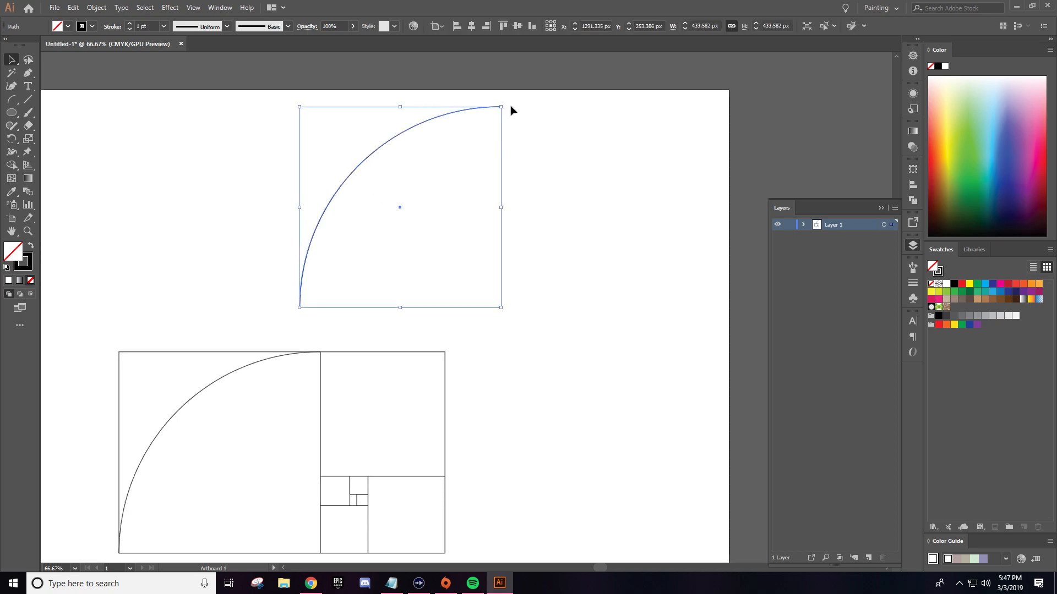
left_click_drag(508, 106, 555, 313)
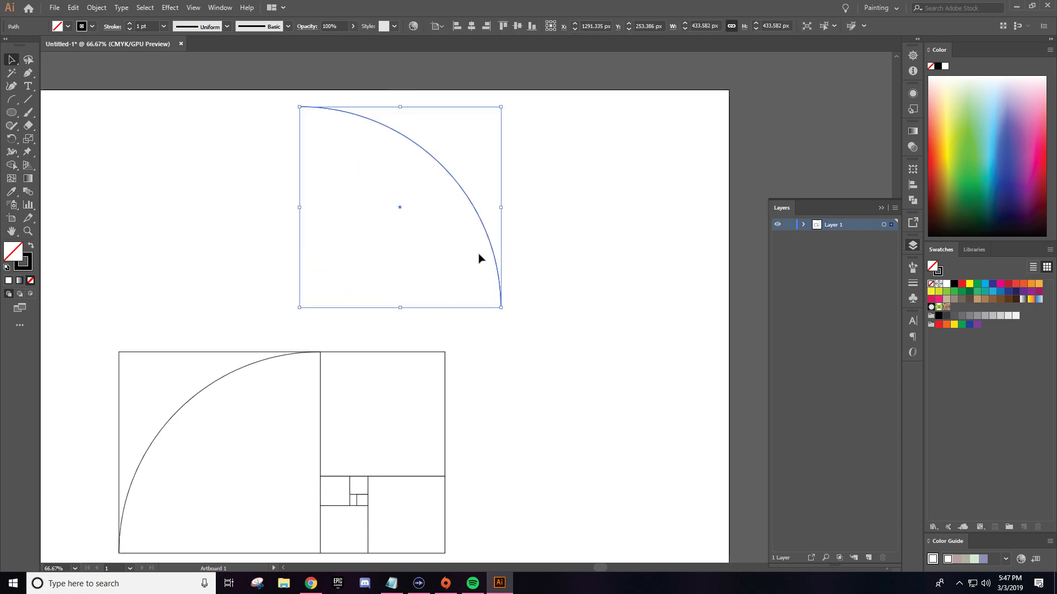
Move the rotated arc against the second square, divide its size by 1.618 and fit it inside that square
left_click_drag(365, 436, 387, 362)
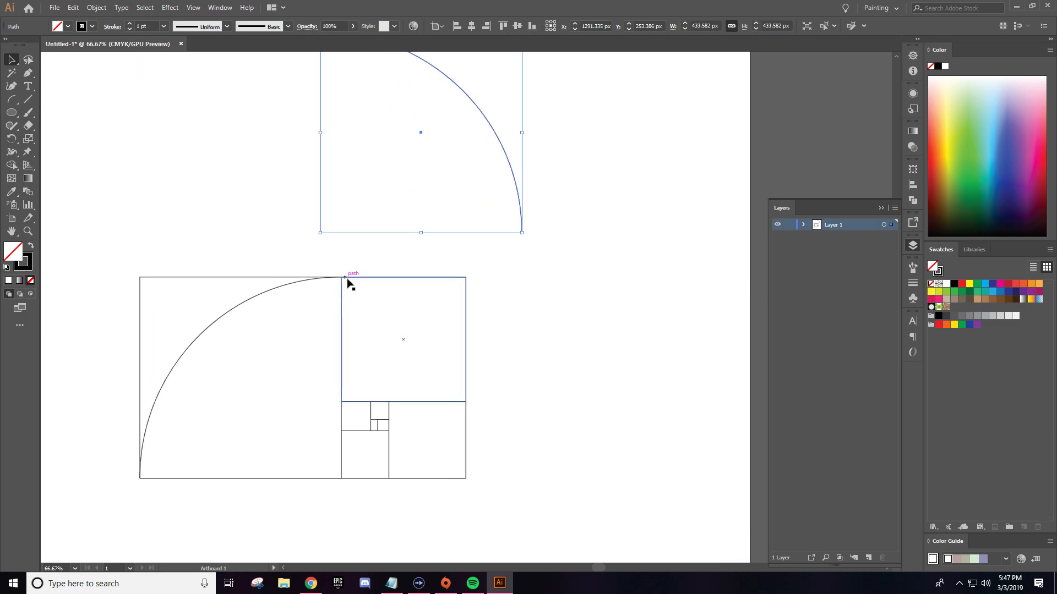
left_click_drag(500, 142, 515, 385)
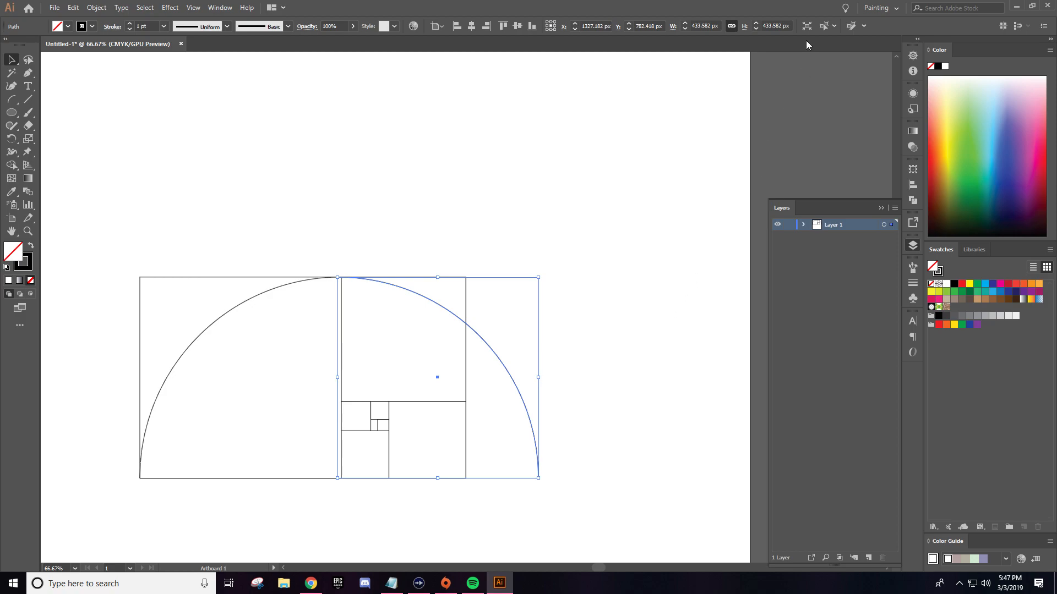
left_click(789, 28)
type("/1.618")
key("Return")
left_click(547, 257)
left_click_drag(475, 369, 473, 217)
left_click(445, 353)
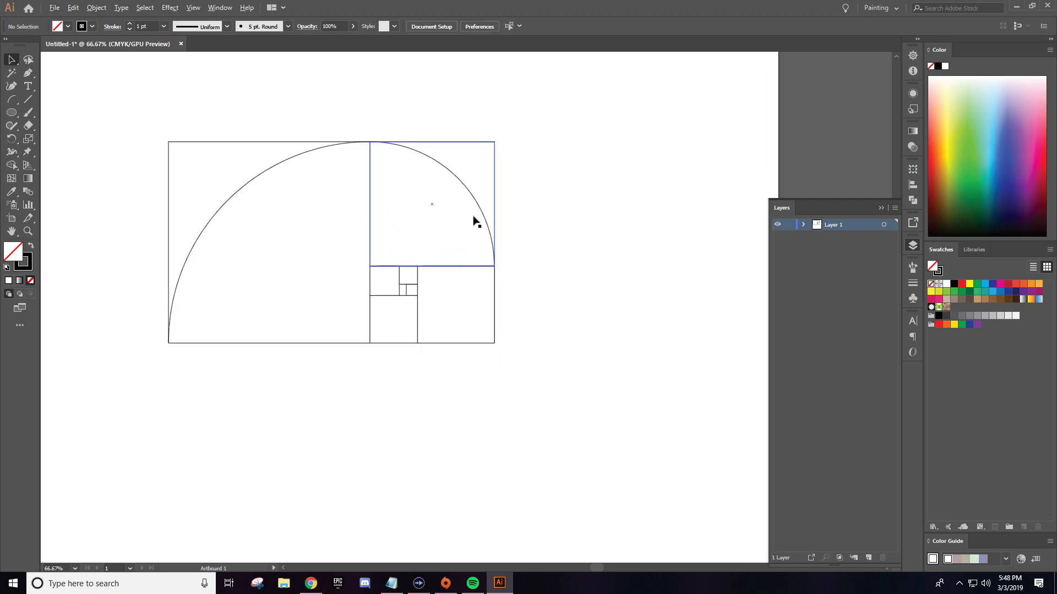
Copy the second square's arc, rotate it 90° clockwise and scale it to fit the third square
scroll(475, 220, "up", 2)
left_click(503, 206)
scroll(503, 187, "down", 1)
key("ctrl+c")
key("ctrl+v")
left_click_drag(610, 166, 666, 418)
left_click_drag(497, 380, 528, 367)
left_click_drag(626, 155, 520, 261)
Duplicate the third arc, rotate the copy 90° clockwise and scale it to fit the fourth square
left_click_drag(440, 357, 591, 310)
left_click_drag(565, 370, 392, 437)
left_click_drag(503, 270, 504, 438)
left_click_drag(385, 411, 451, 411)
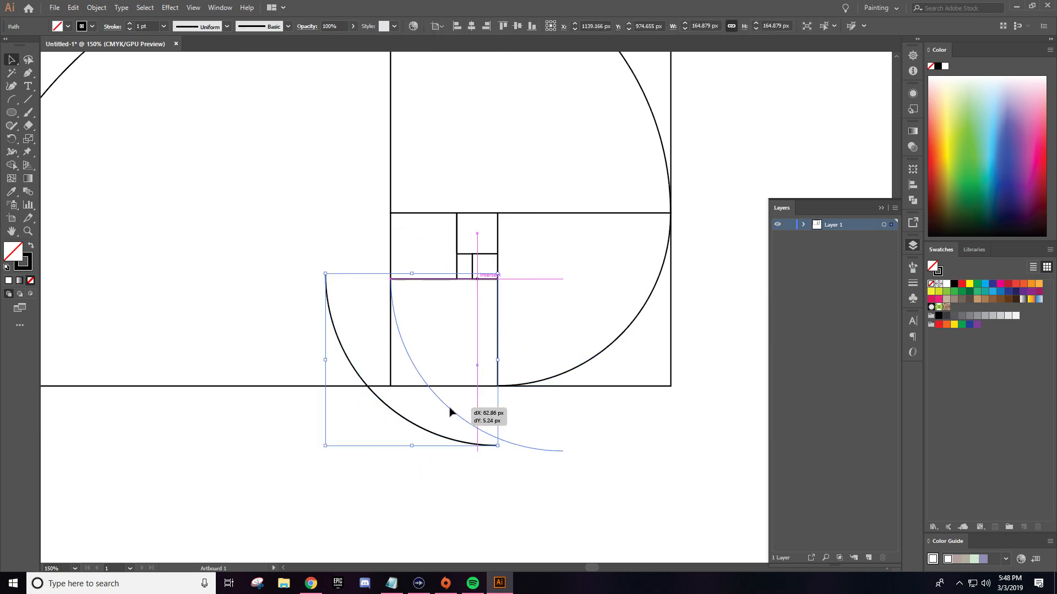
left_click_drag(562, 451, 497, 385)
left_click(505, 288)
Duplicate the fourth arc, rotate the copy 90° clockwise and scale it to about 63 px in the fifth square
left_click_drag(505, 288, 488, 374)
mouse_move(552, 241)
left_mouse_down()
mouse_move(530, 352)
mouse_move(541, 243)
left_mouse_up()
left_click_drag(404, 453, 304, 394)
left_click_drag(372, 300, 372, 416)
left_click_drag(345, 310, 442, 304)
left_click(633, 314)
left_click_drag(635, 314, 557, 320)
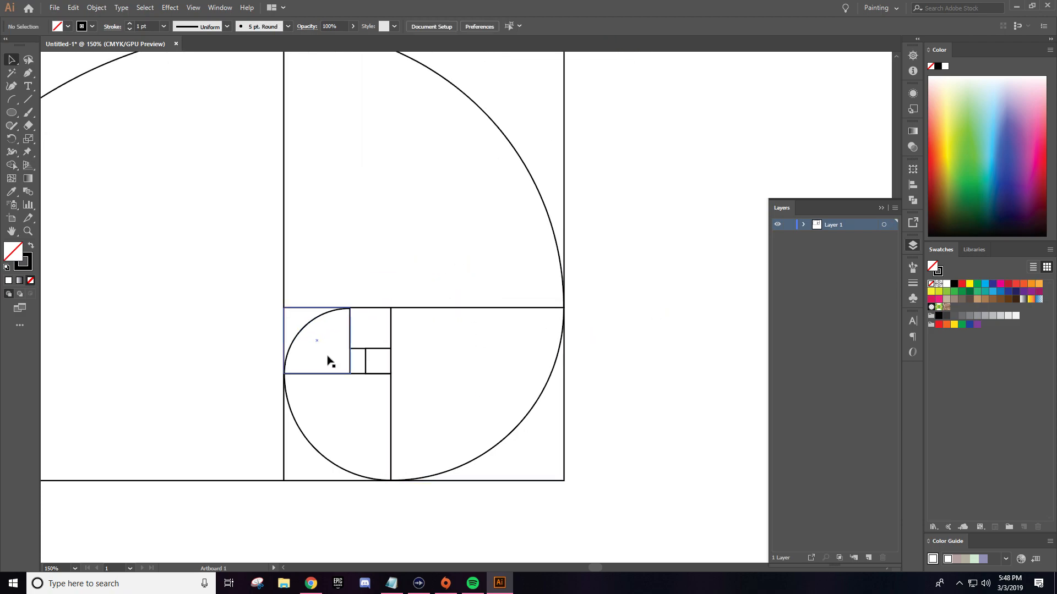
Duplicate the fifth arc, rotate the copy 90° clockwise and scale it to about 39 px in the sixth square
left_click_drag(300, 334, 469, 324)
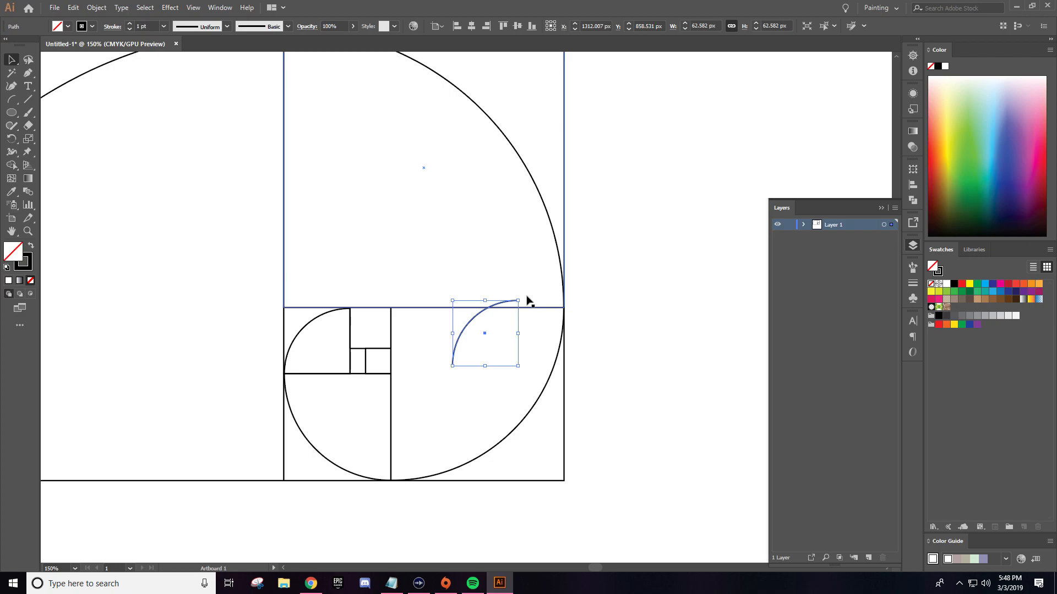
left_click_drag(527, 301, 377, 351)
left_click(663, 316)
key("ctrl+z")
left_click(625, 357)
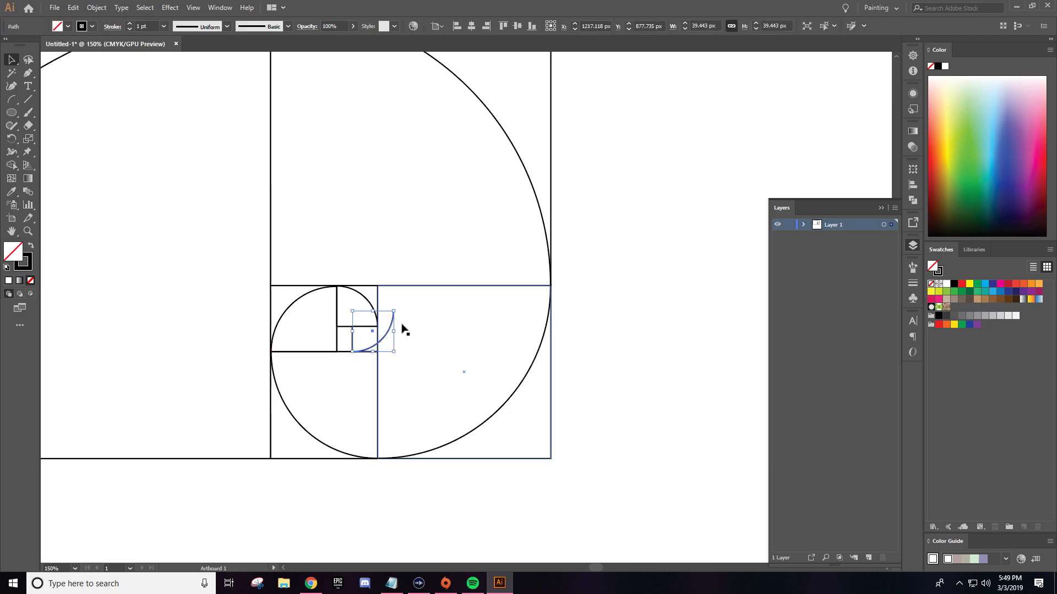
Scale the rotated copy of the sixth arc into the smallest square, aligning its corner exactly with the square's corner
left_click_drag(395, 312, 382, 331)
left_click(554, 354)
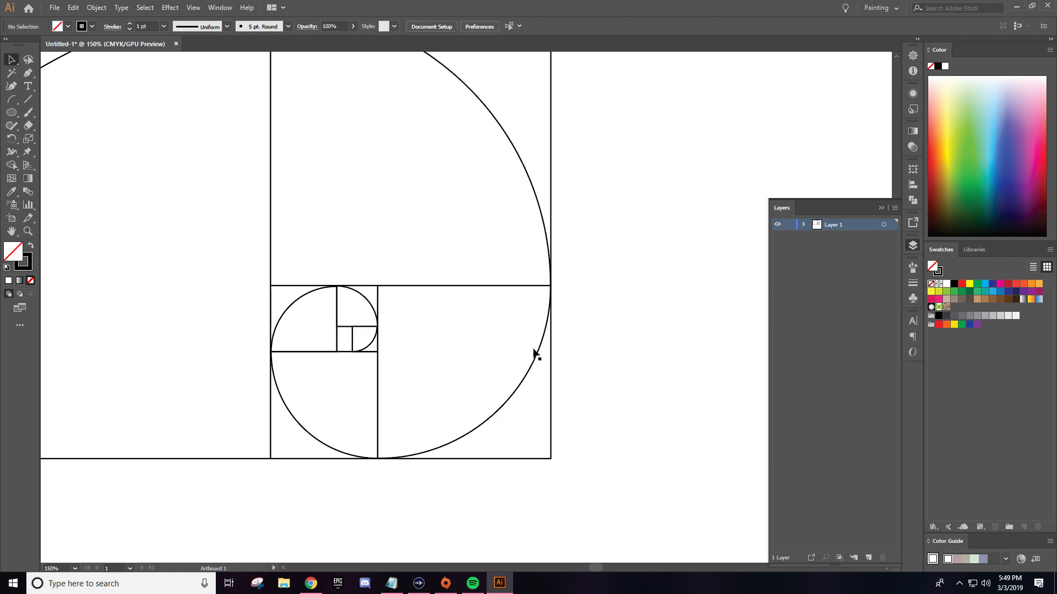
scroll(372, 344, "up", 4)
scroll(388, 347, "up", 5)
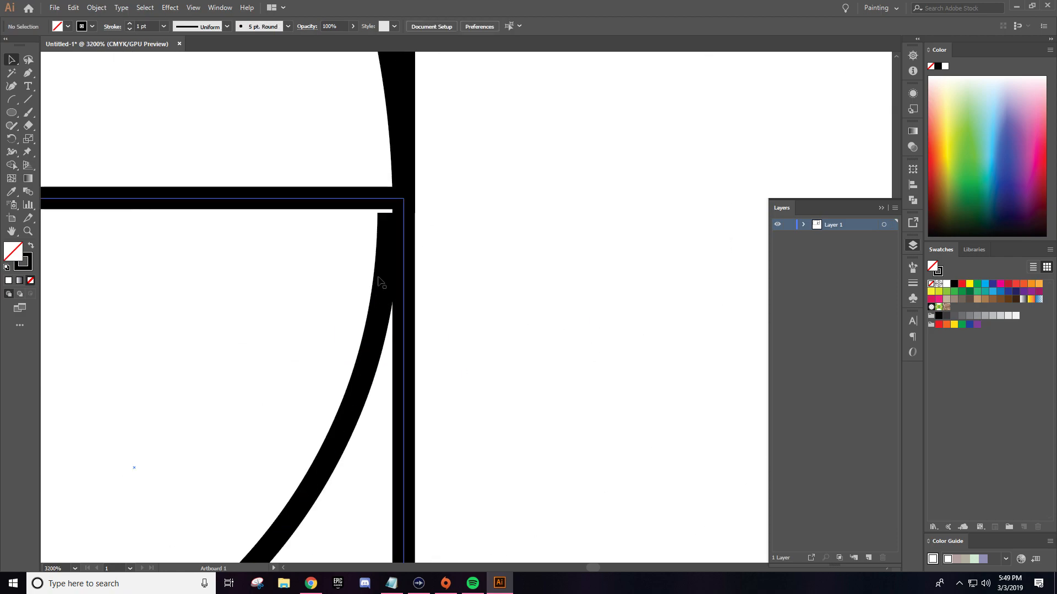
left_click(386, 281)
left_click_drag(403, 200, 410, 200)
left_click(473, 221)
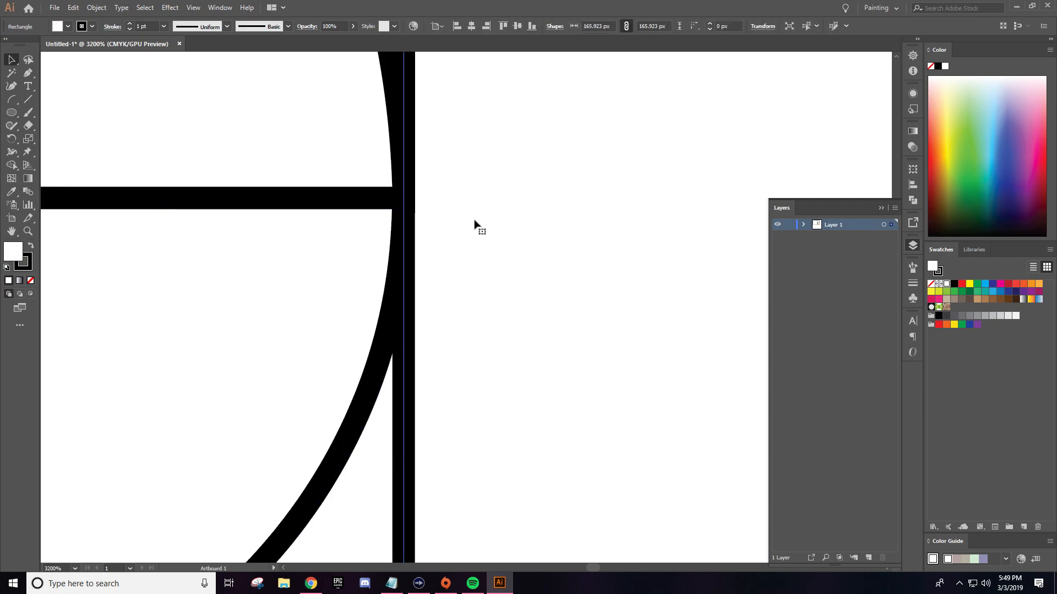
Duplicate the smallest square's arc, rotate the copy 90° clockwise and scale it to fit the narrow rectangle beside that square
scroll(473, 221, "down", 3)
left_click_drag(340, 329, 506, 279)
left_click_drag(526, 329, 354, 326)
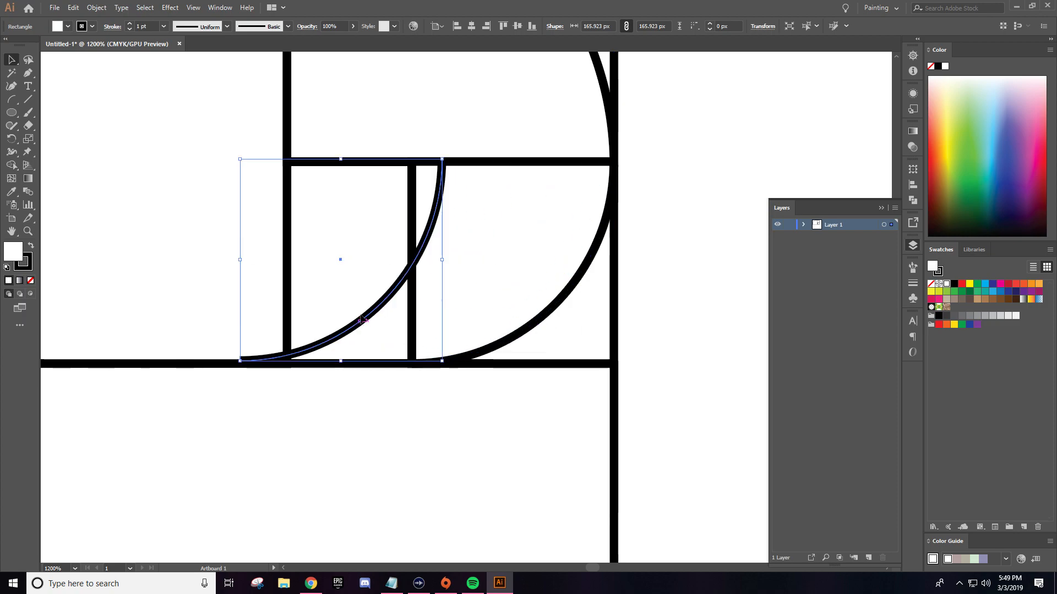
left_click_drag(454, 162, 309, 214)
left_click_drag(332, 308, 307, 303)
left_click_drag(277, 225, 287, 235)
left_click(327, 209)
scroll(336, 219, "down", 5)
scroll(424, 218, "down", 3)
left_click_drag(467, 199, 492, 251)
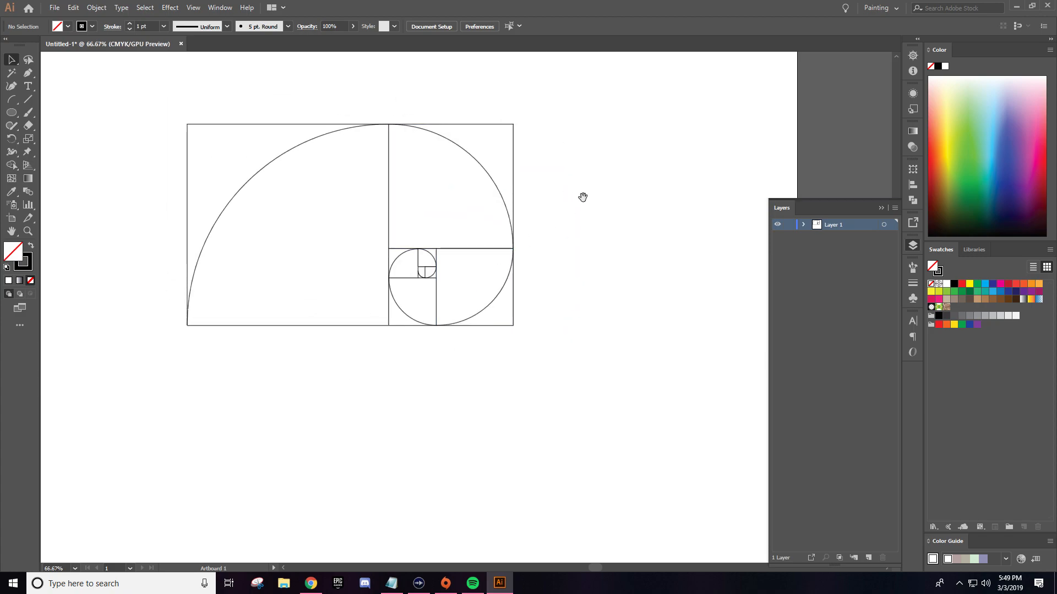
left_click_drag(571, 185, 605, 247)
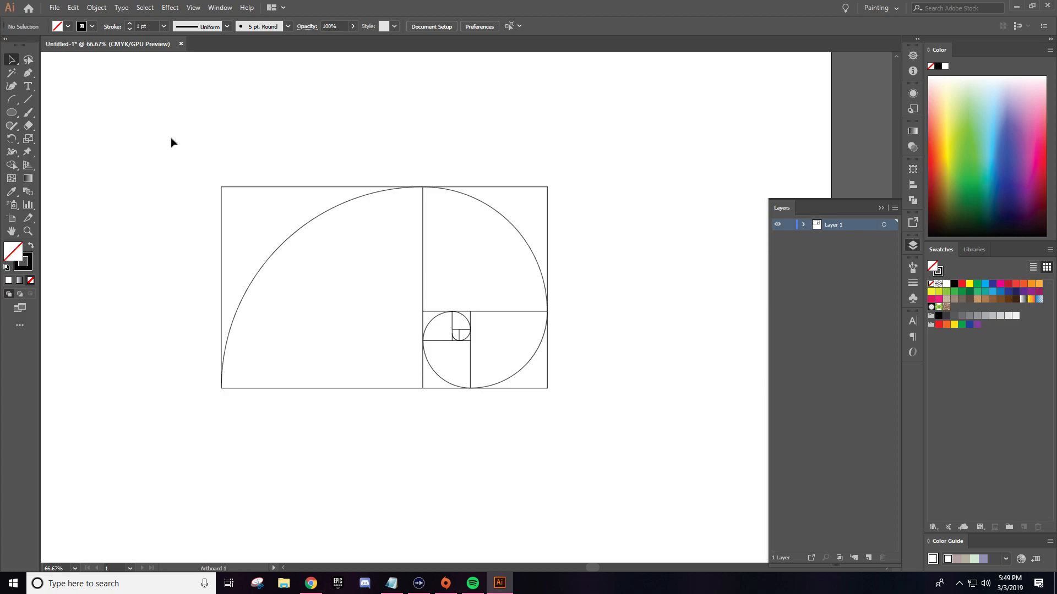
left_click_drag(479, 262, 483, 272)
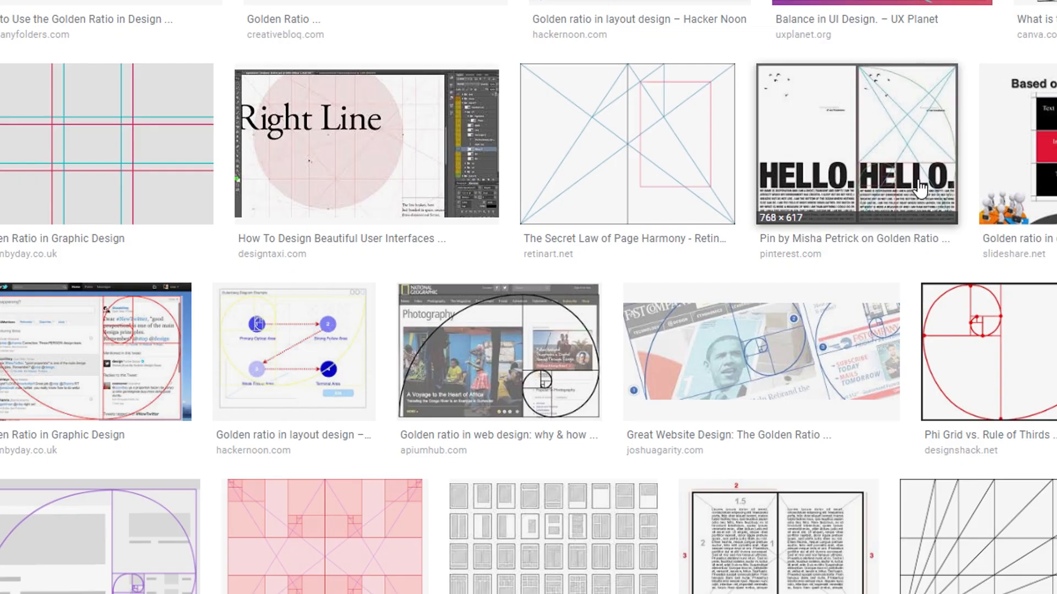
Preview golden ratio layout examples in Chrome's image search results and return to Illustrator
left_click(842, 144)
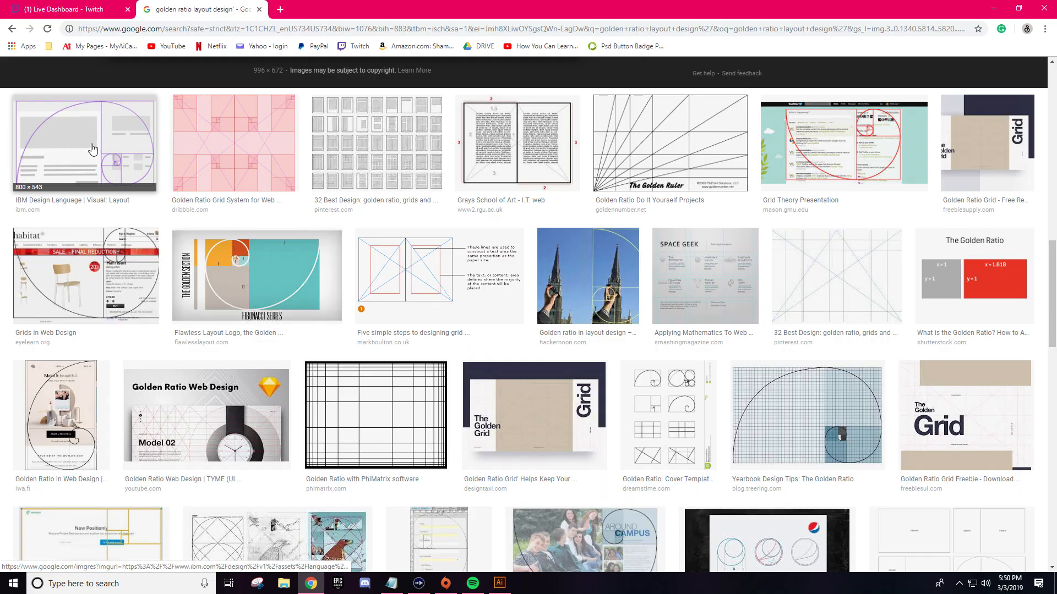
left_click(91, 147)
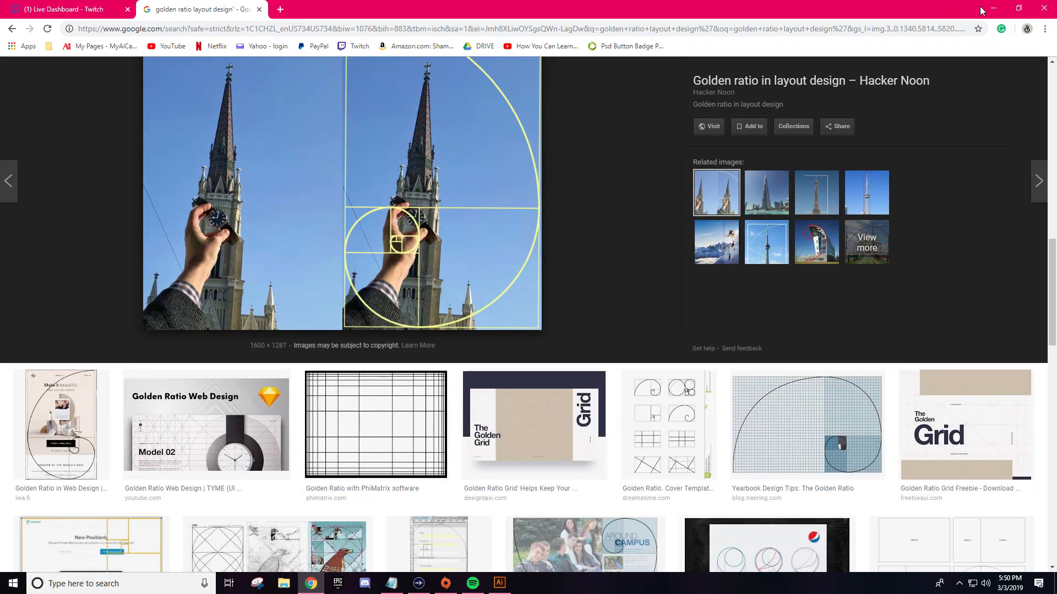
left_click(994, 9)
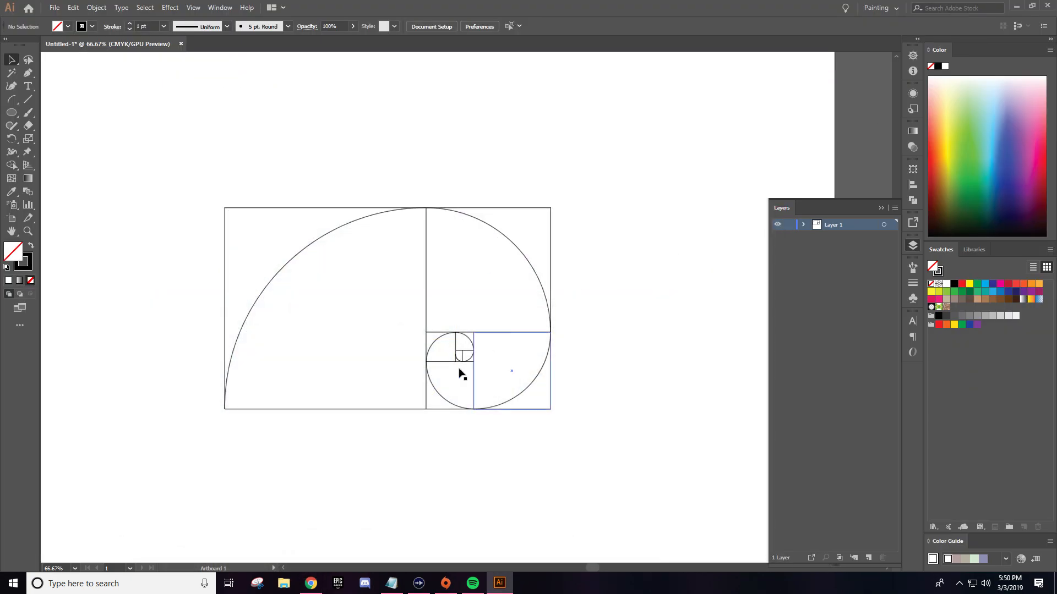
Examine the smallest squares and arcs at the spiral's center up close
scroll(417, 359, "up", 1)
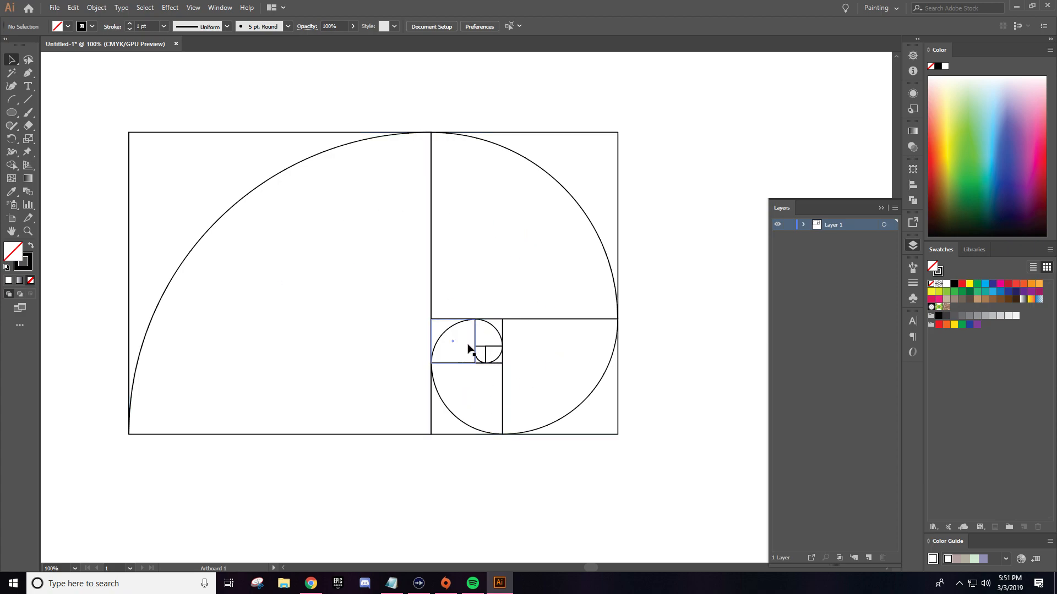
scroll(478, 337, "up", 6)
left_click(438, 251)
left_click(443, 282)
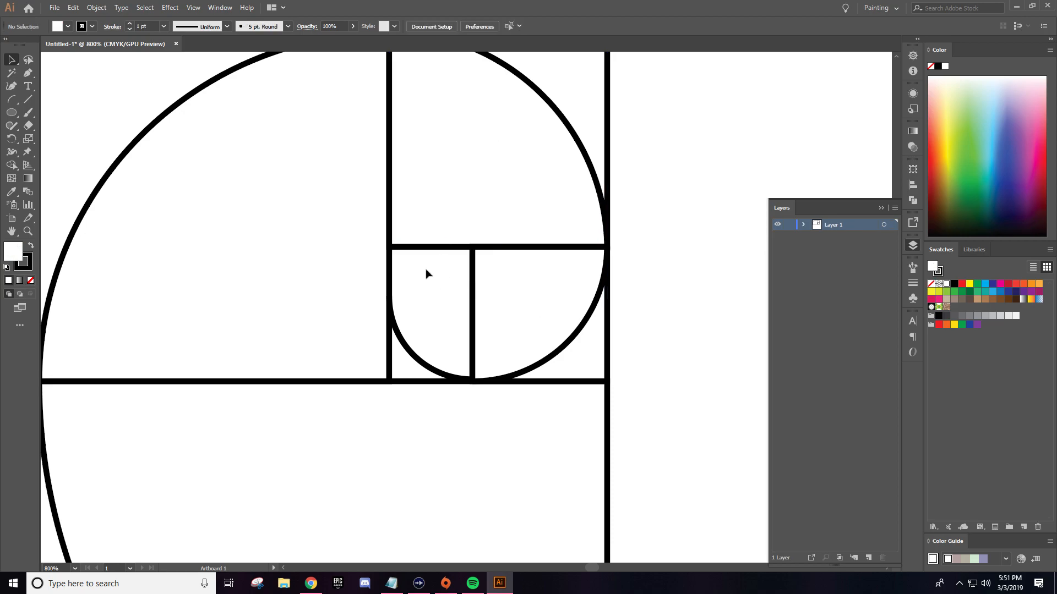
scroll(429, 303, "down", 6)
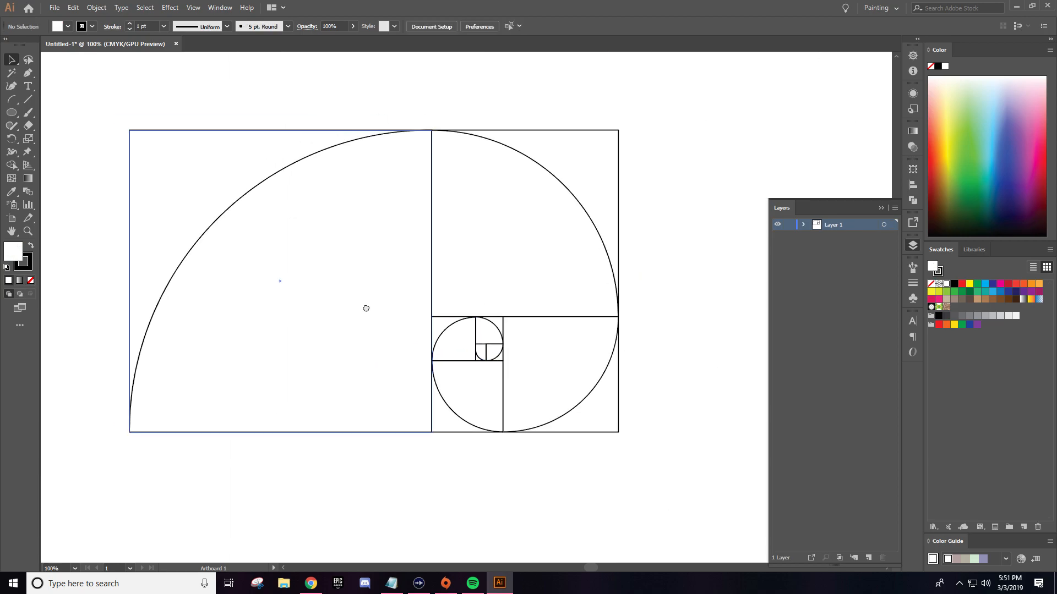
Duplicate the largest square below the grid and undo the copy
left_click_drag(287, 284, 361, 276)
scroll(392, 282, "down", 1)
left_click_drag(466, 347, 370, 556)
left_click_drag(406, 440, 452, 298)
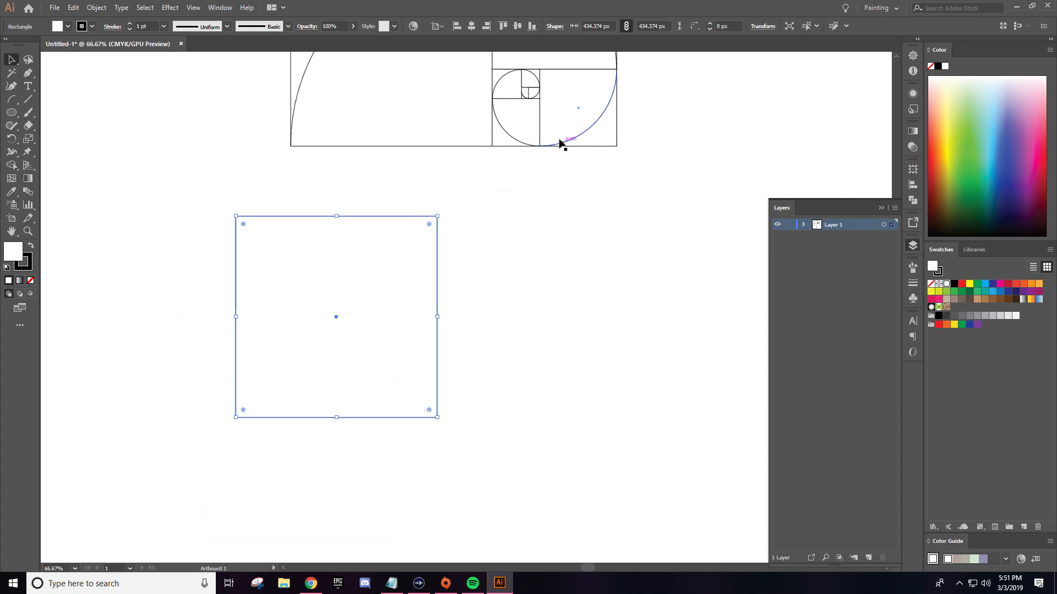
key("ctrl+z")
left_click_drag(512, 266, 465, 429)
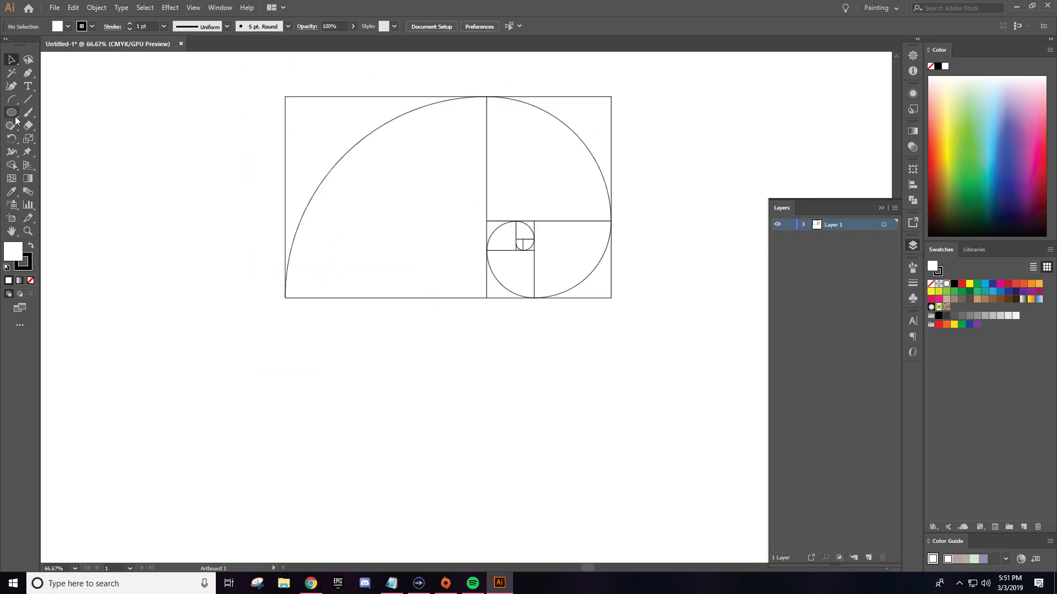
Draw a circle about 436 px wide filling the largest square and one about 268 px wide filling the second square
left_click_drag(12, 114, 52, 138)
mouse_move(386, 197)
left_mouse_down()
mouse_move(490, 226)
mouse_move(481, 225)
left_mouse_up()
left_click_drag(549, 159, 611, 172)
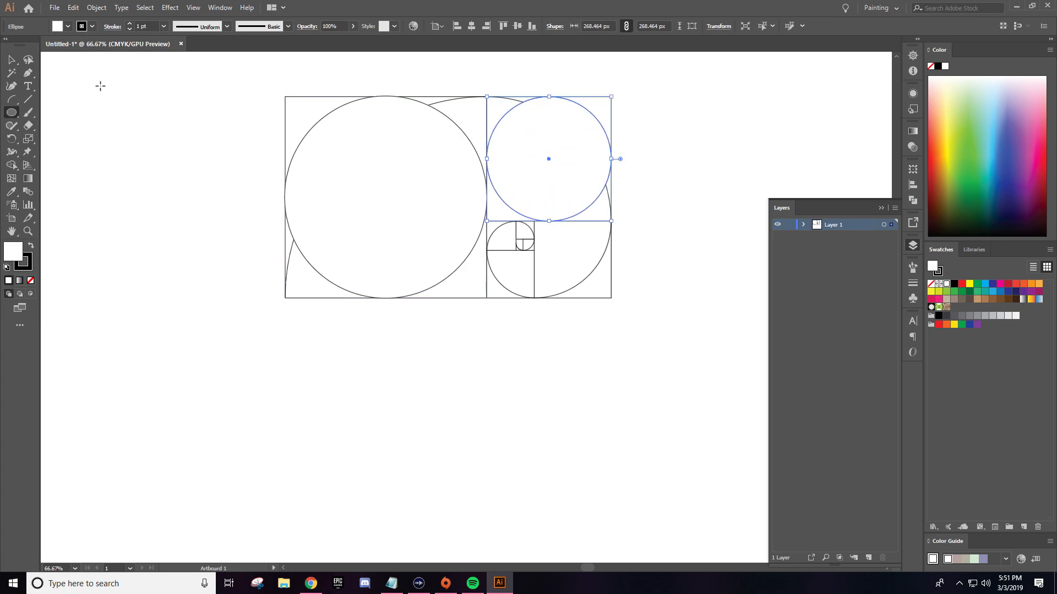
Duplicate both circles below the grid and overlap the smaller copy with the larger one's right edge
left_click_drag(373, 175, 253, 451, "alt")
left_click_drag(515, 184, 459, 455, "alt")
left_click_drag(332, 451, 369, 344)
left_click_drag(527, 347, 401, 394)
Cut the smaller circle copy out of the larger one with the Shape Builder tool, leaving a crescent
mouse_move(202, 249)
left_mouse_down()
mouse_move(321, 348)
mouse_move(517, 460)
left_mouse_up()
key("shift+m")
left_click_drag(388, 370, 438, 400, "alt")
key("v")
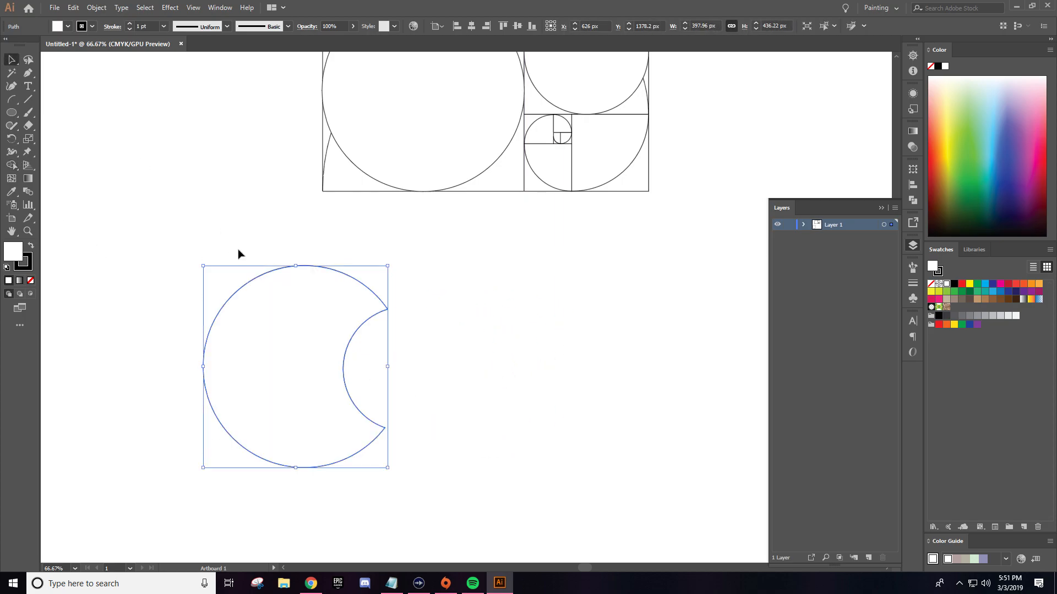
left_click(238, 252)
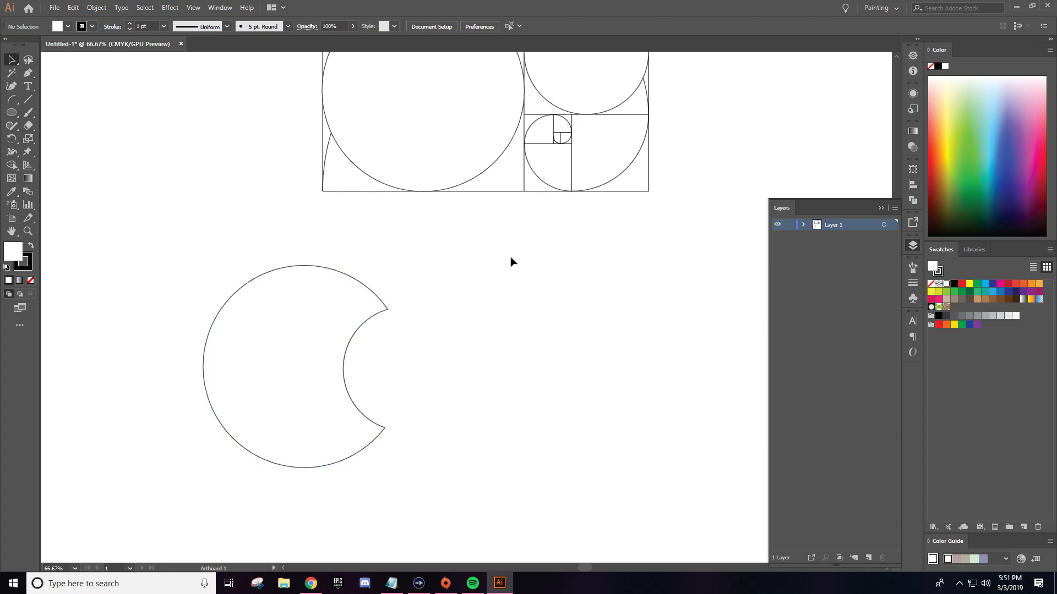
Delete the crescent and the two circles inside the grid's largest squares
left_click(314, 298)
key("Delete")
left_click_drag(574, 218, 520, 373)
left_click(548, 243)
left_click(365, 304, "shift")
key("Delete")
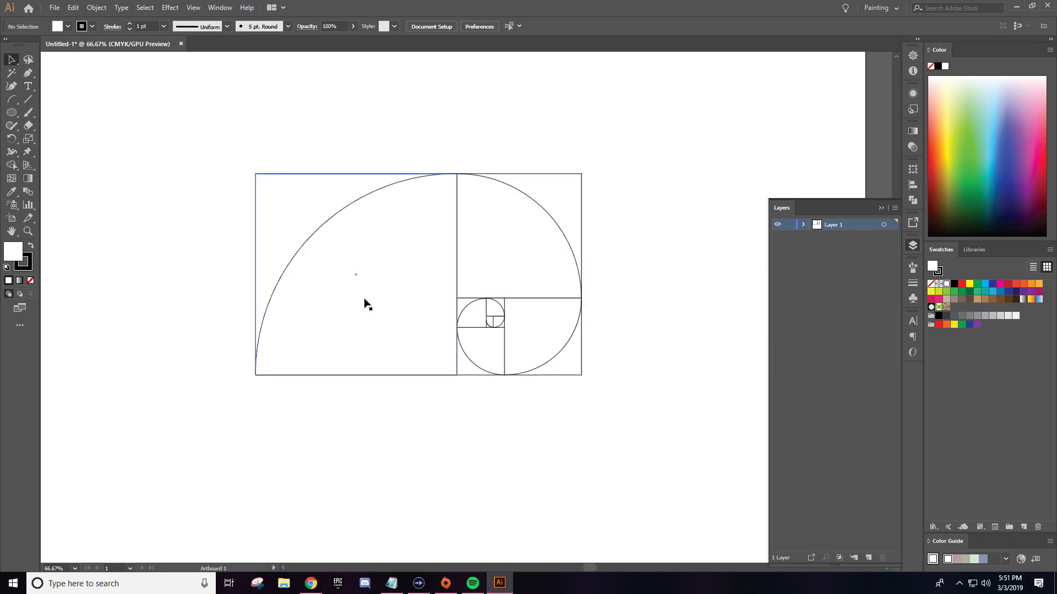